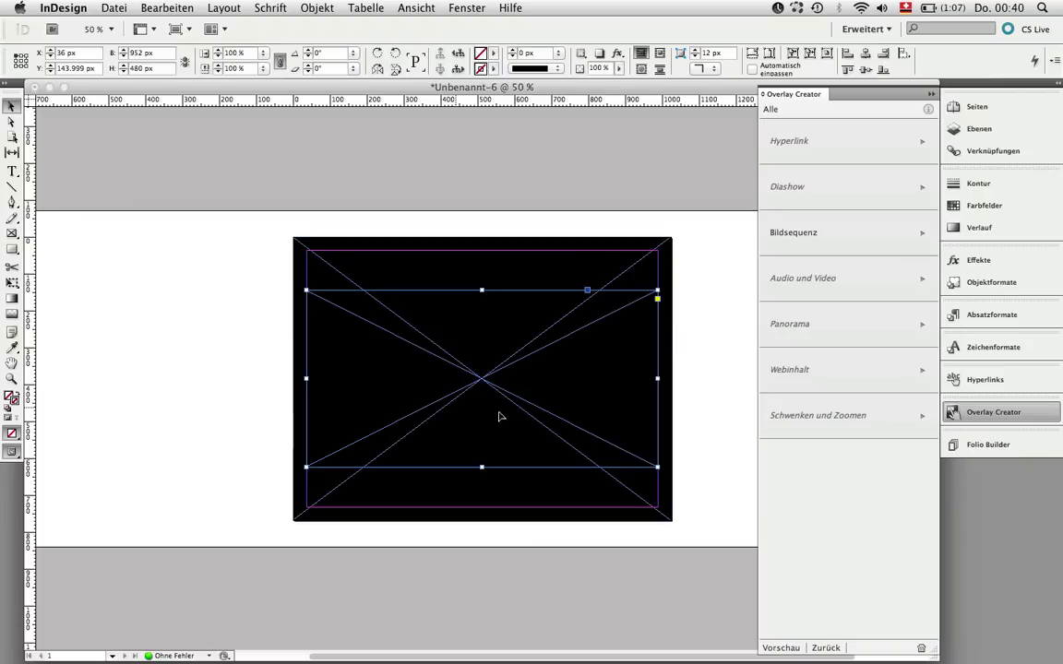
- Open the Bildsequenz overlay settings for the selected frame and switch to Adobe Media Encoder
{"action": "left_click_drag", "start_coordinate": [12, 232], "coordinate": [178, 237]}
{"action": "left_click", "coordinate": [821, 246]}
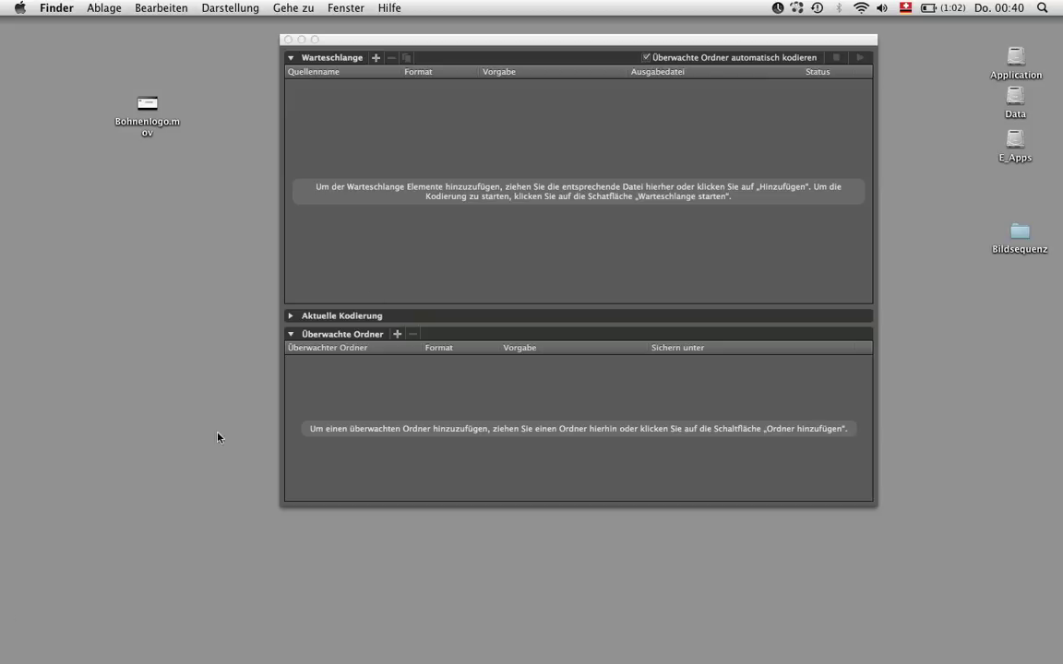
{"action": "left_click", "coordinate": [401, 242]}
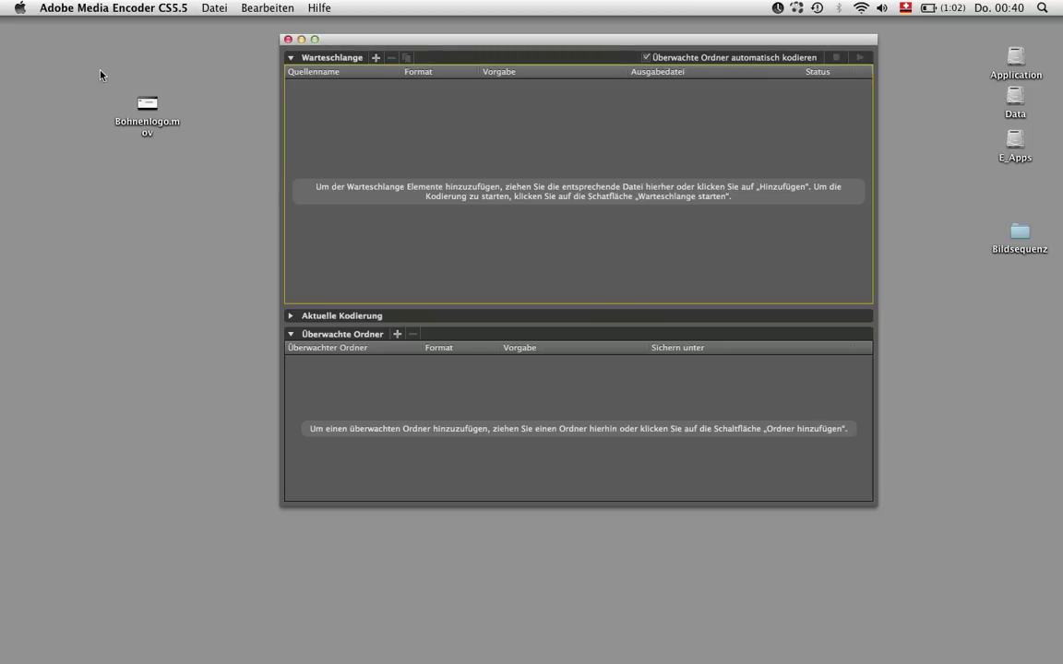
- Preview the movie Bohnenlogo.mov from the desktop and close the preview
{"action": "left_click", "coordinate": [175, 127]}
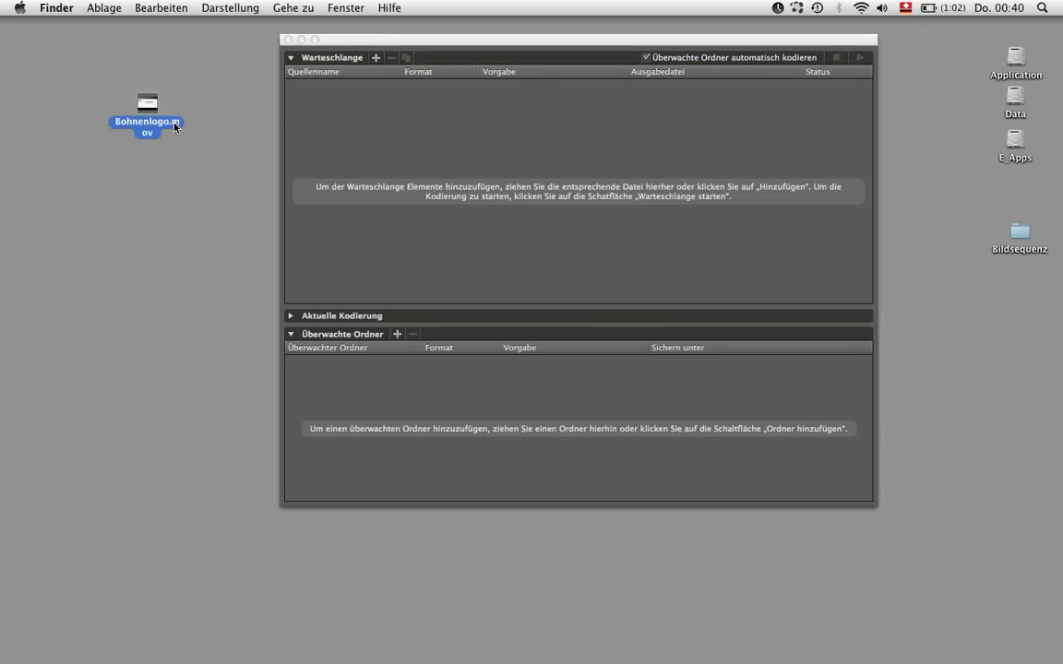
{"action": "key", "text": "space"}
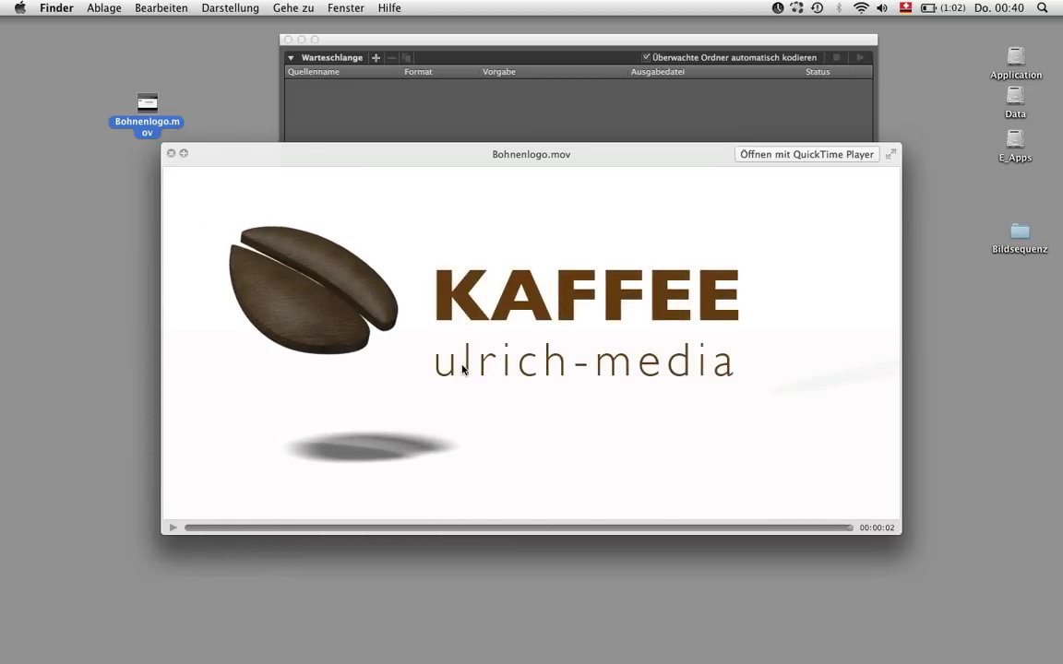
{"action": "left_click", "coordinate": [170, 155]}
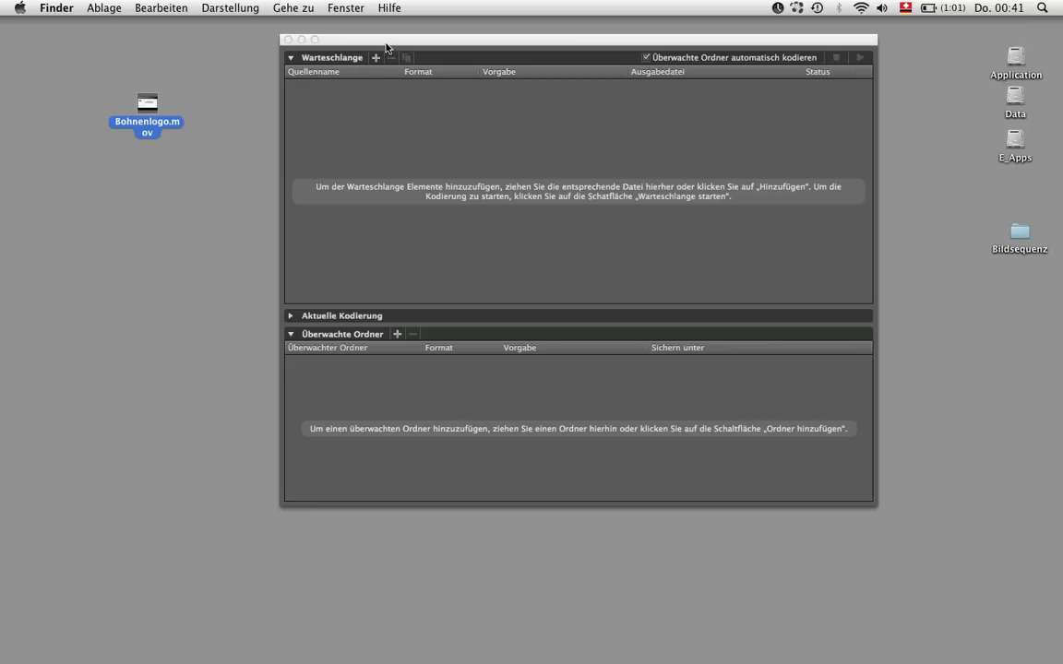
- Check the contents of the Bildsequenz folder on the desktop and close its window
{"action": "key", "text": "super+Tab"}
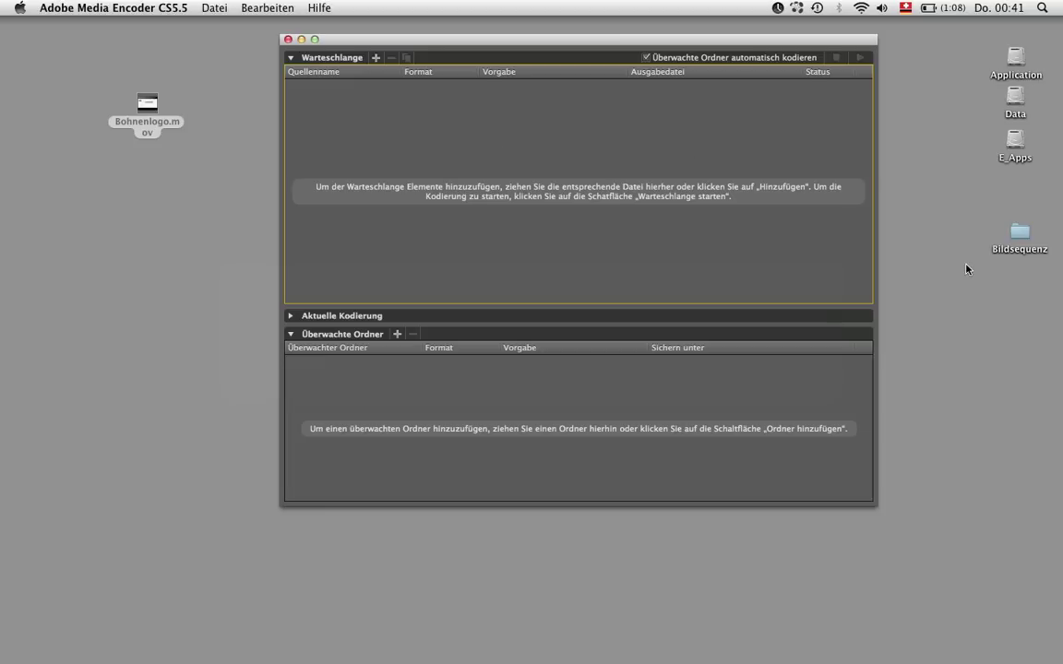
{"action": "double_click", "coordinate": [1014, 232]}
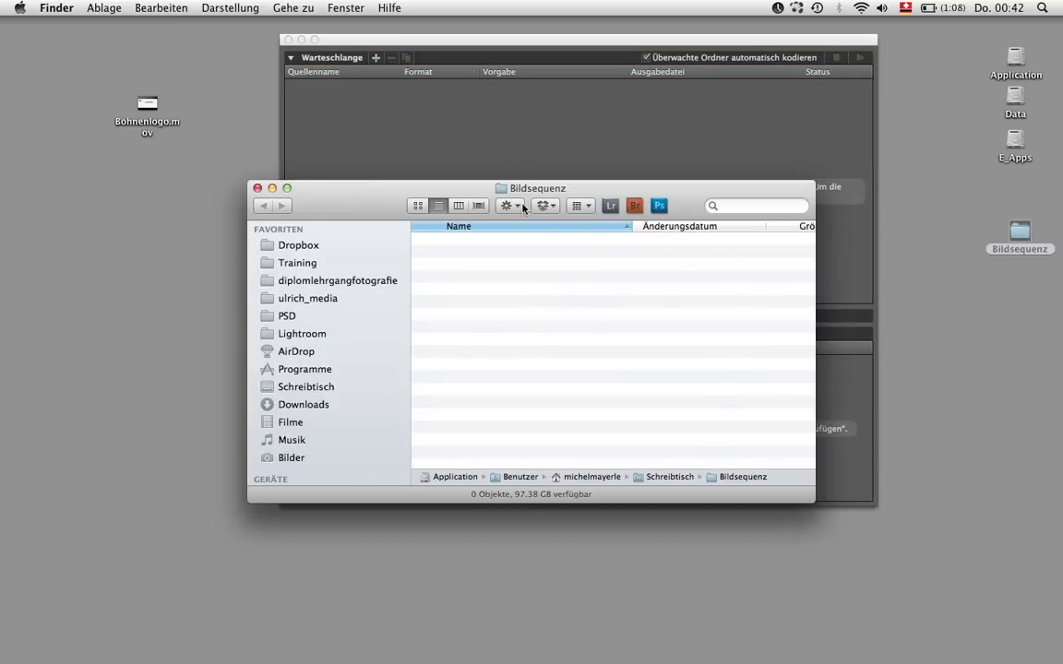
{"action": "key", "text": "super+w"}
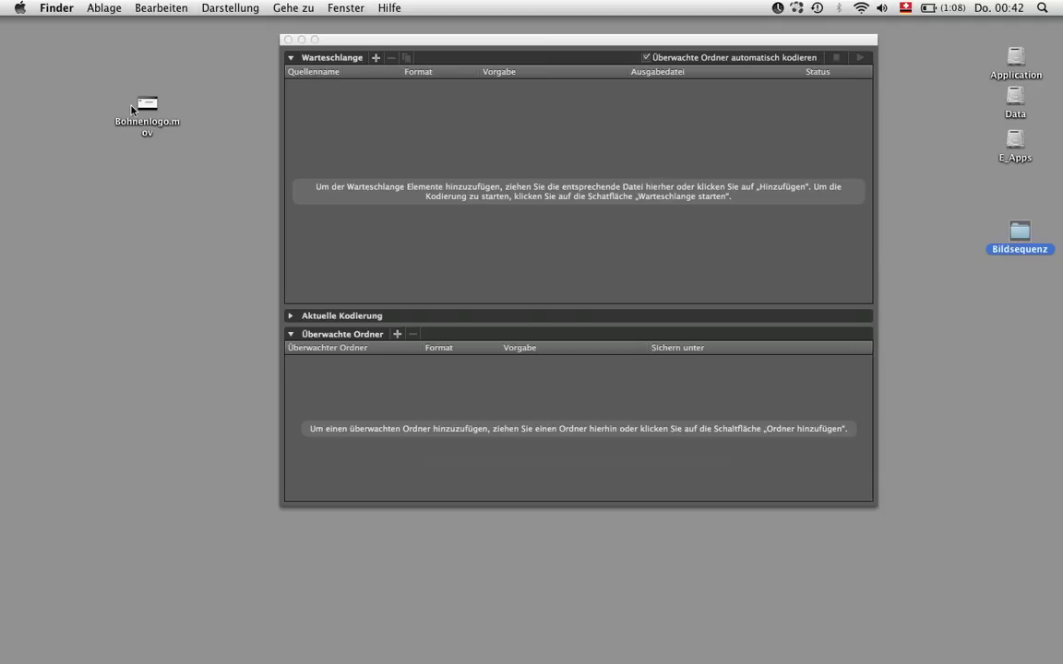
- Add Bohnenlogo.mov to the Media Encoder queue with PNG as its output format
{"action": "left_click_drag", "start_coordinate": [132, 109], "coordinate": [412, 143]}
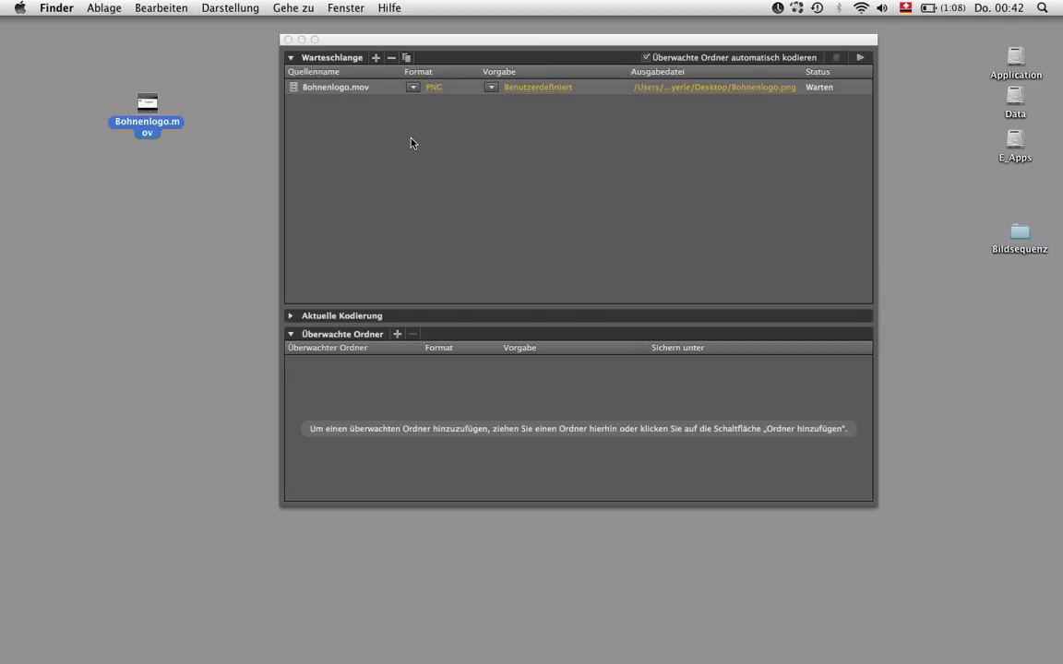
{"action": "left_click", "coordinate": [419, 89]}
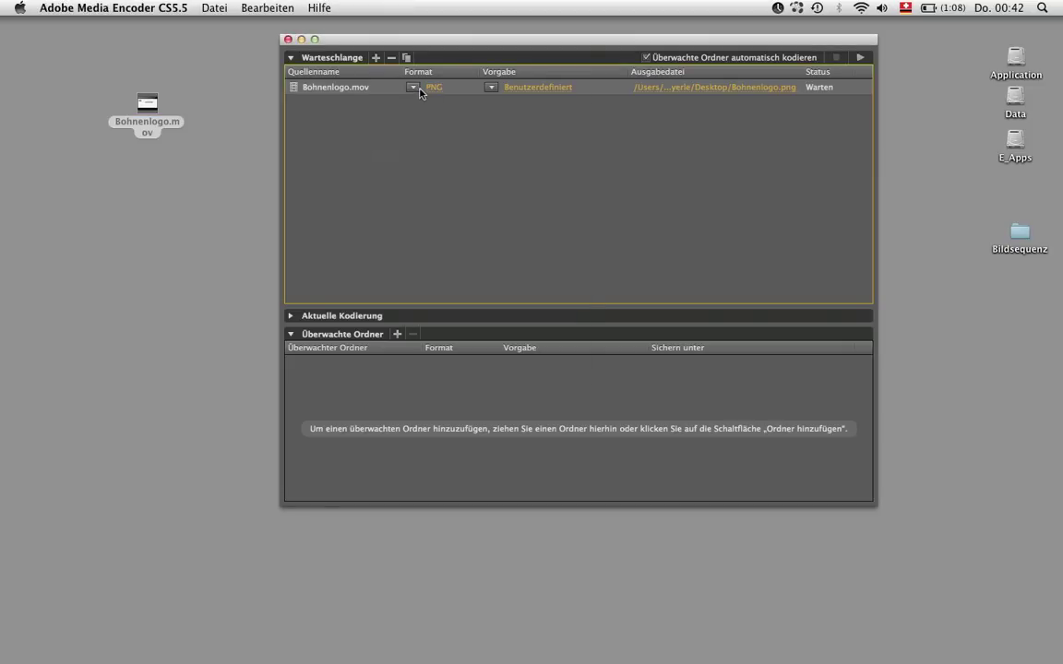
{"action": "left_click", "coordinate": [413, 88]}
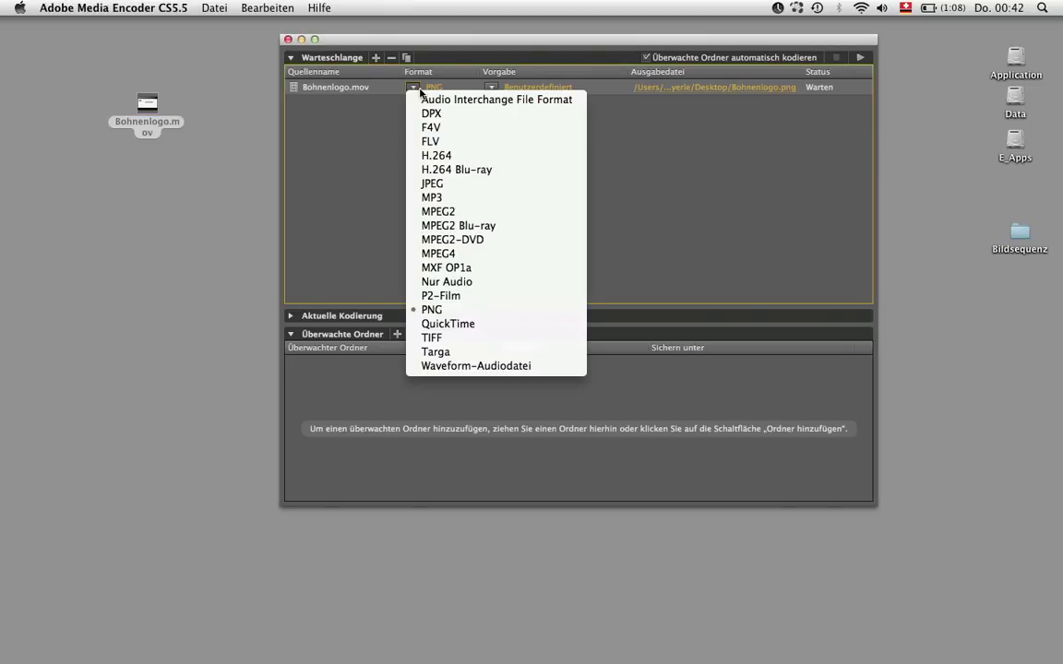
{"action": "left_click", "coordinate": [433, 309]}
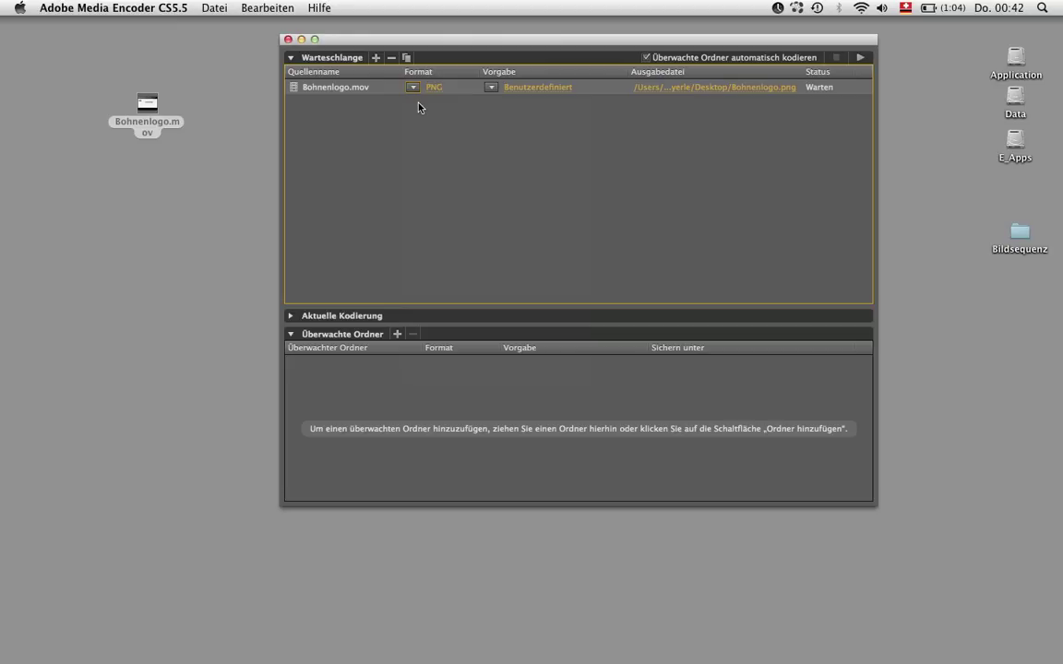
- Open the queued movie's export settings in an enlarged window with the output preview, and set the output width to 1000
{"action": "left_click", "coordinate": [513, 88]}
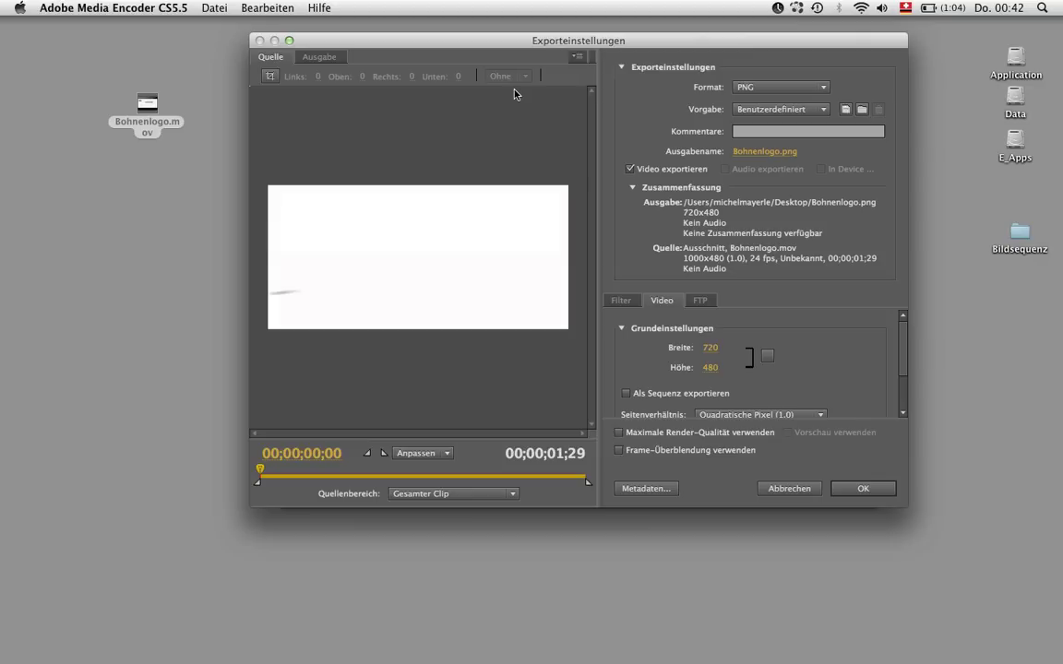
{"action": "left_click", "coordinate": [289, 40]}
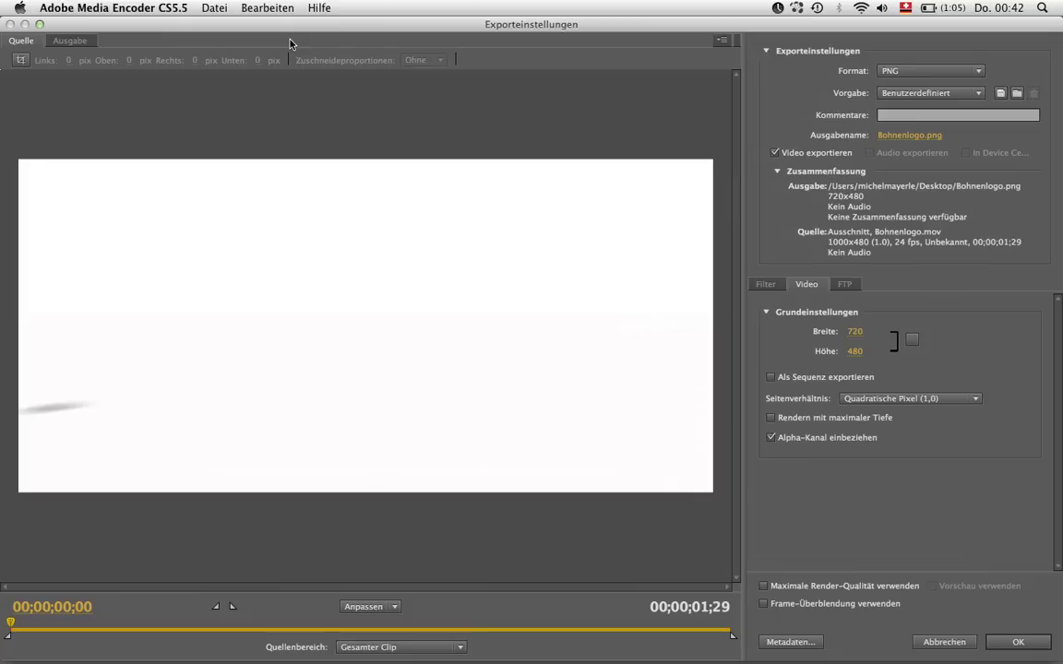
{"action": "left_click", "coordinate": [55, 40]}
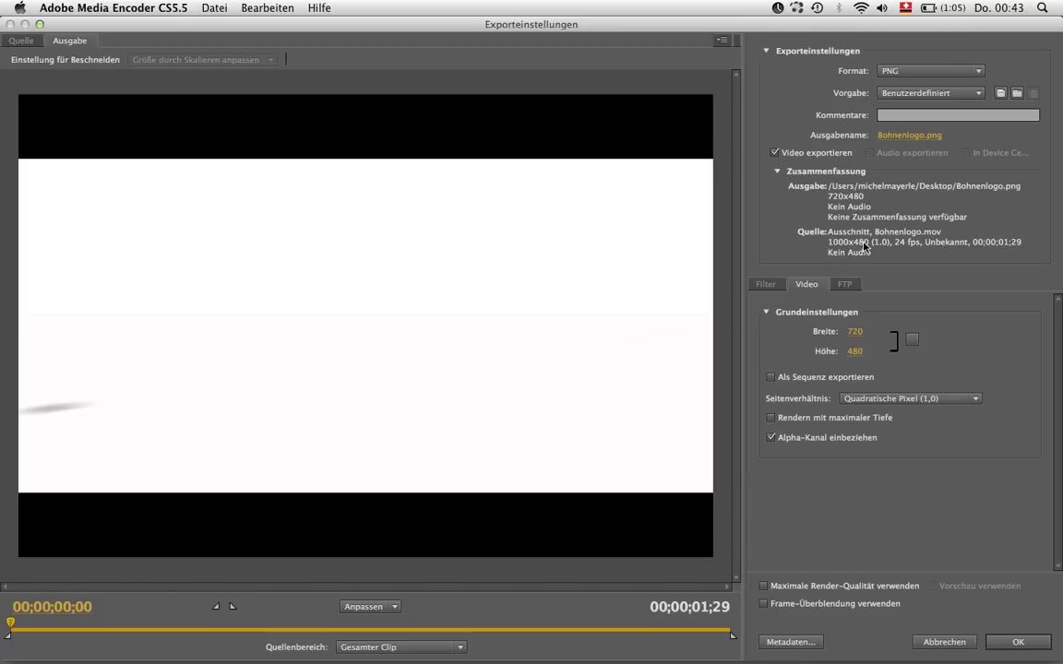
{"action": "left_click", "coordinate": [854, 331]}
{"action": "type", "text": "1000"}
{"action": "key", "text": "Return"}
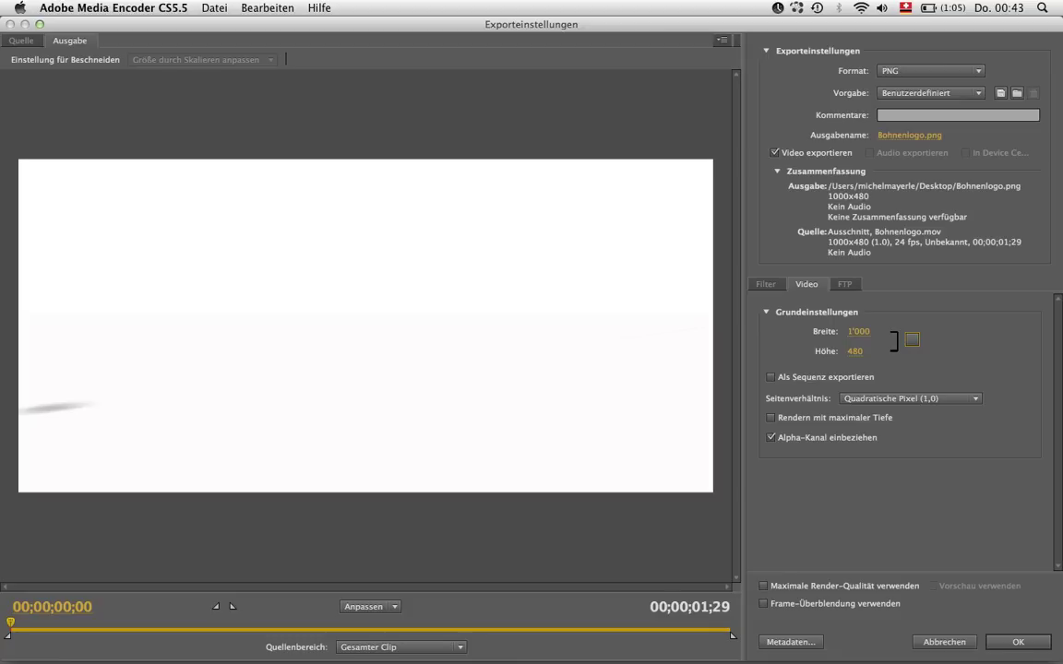
- Set the output file Bohnenlogo to save in the Bildsequenz folder on the desktop
{"action": "left_click", "coordinate": [899, 137]}
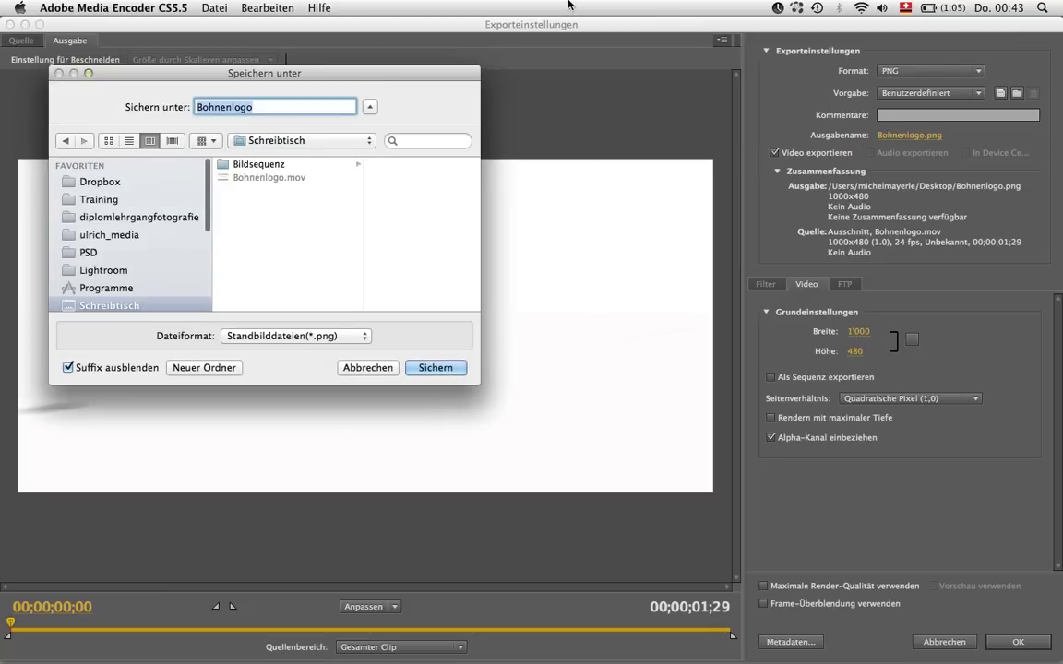
{"action": "left_click", "coordinate": [221, 163]}
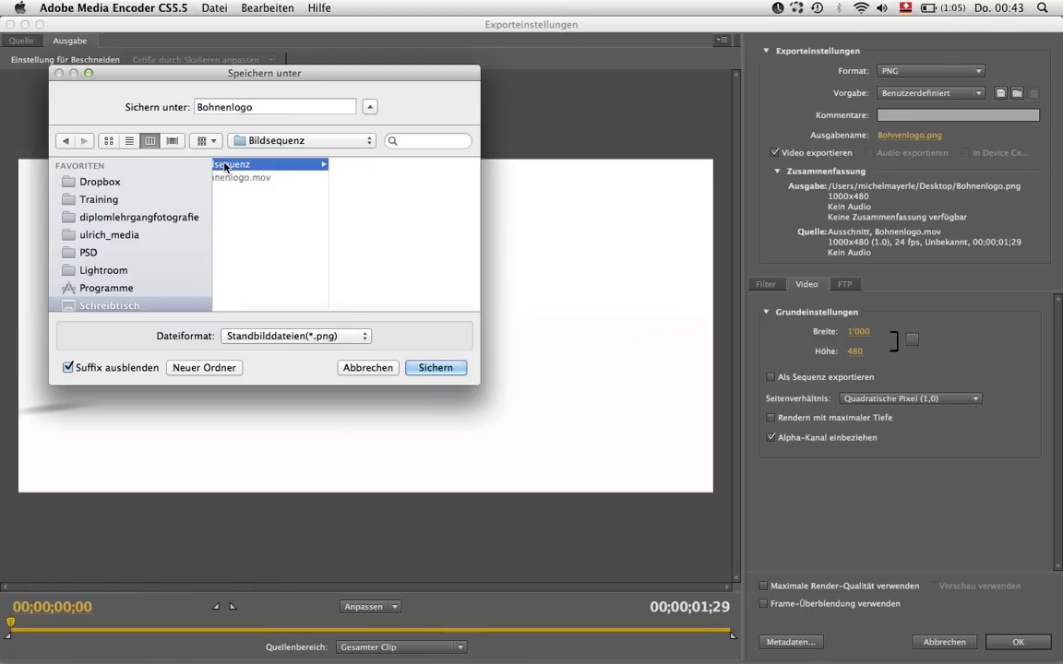
{"action": "left_click", "coordinate": [415, 368]}
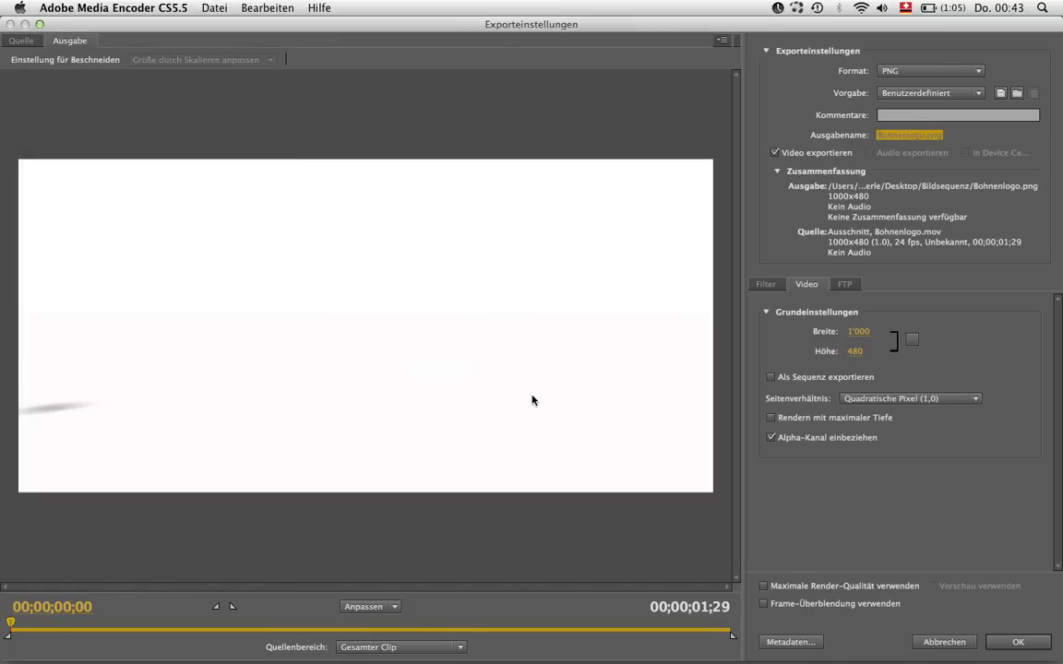
- Enable export as a sequence and set its frame rate to 24
{"action": "left_click", "coordinate": [773, 377]}
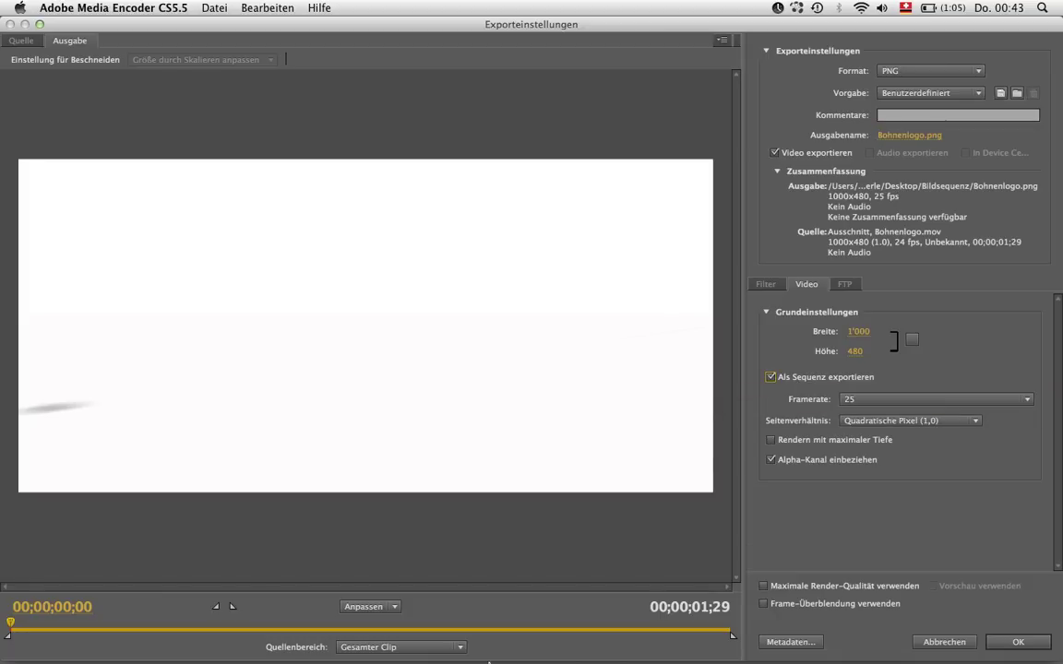
{"action": "left_click_drag", "start_coordinate": [11, 620], "coordinate": [379, 603]}
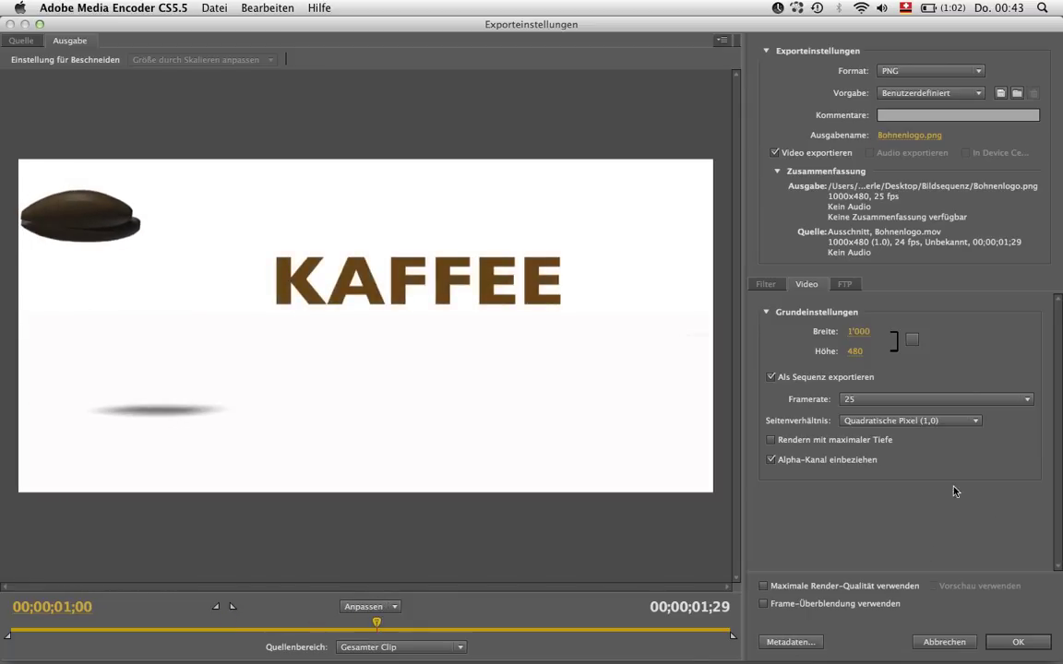
{"action": "left_click", "coordinate": [870, 404]}
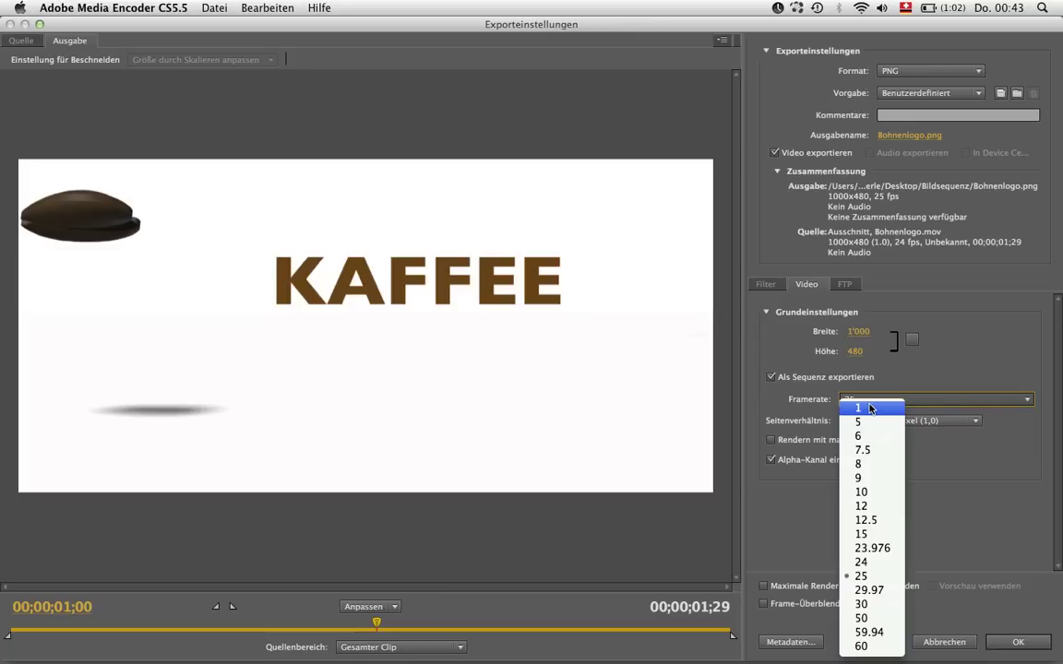
{"action": "left_click", "coordinate": [872, 574]}
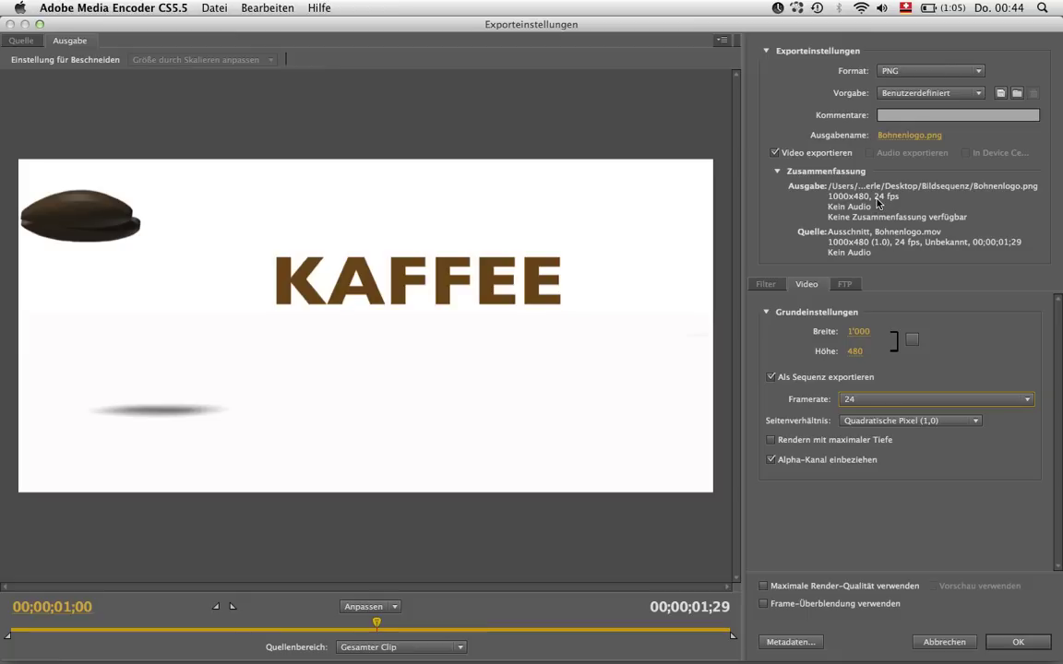
- Exclude the alpha channel from the export, accept the export settings and start encoding the queue
{"action": "left_click", "coordinate": [808, 465]}
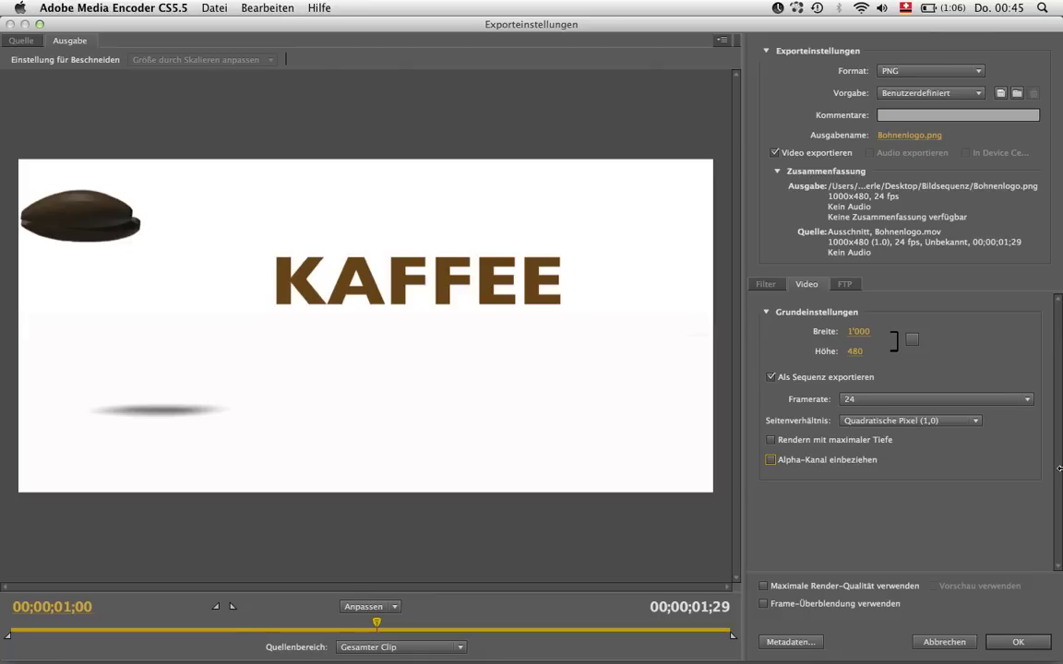
{"action": "left_click", "coordinate": [1022, 644]}
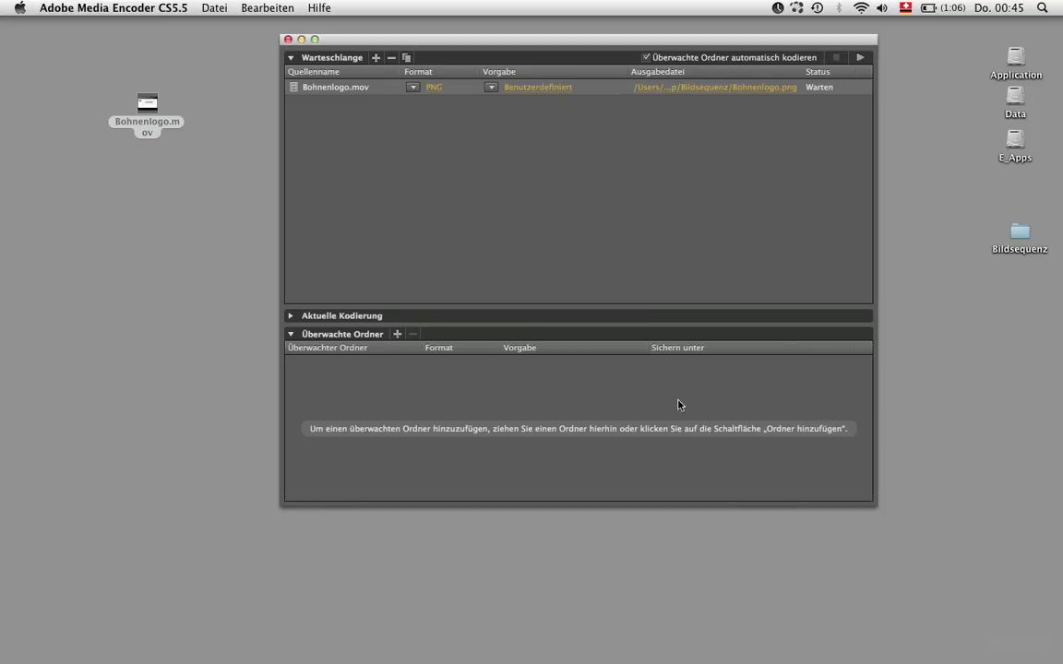
{"action": "left_click", "coordinate": [859, 57]}
{"action": "left_click", "coordinate": [859, 57]}
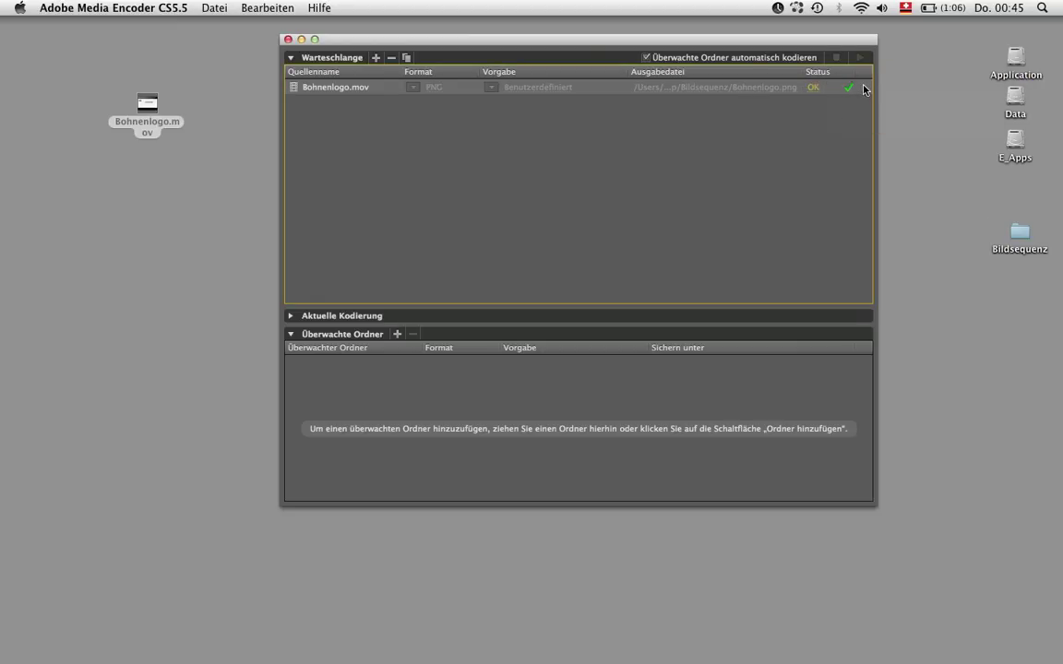
- Examine the exported PNG files in the Bildsequenz folder, including a preview of Bohnenlogo09.png
{"action": "left_click", "coordinate": [1020, 231]}
{"action": "double_click", "coordinate": [1020, 231]}
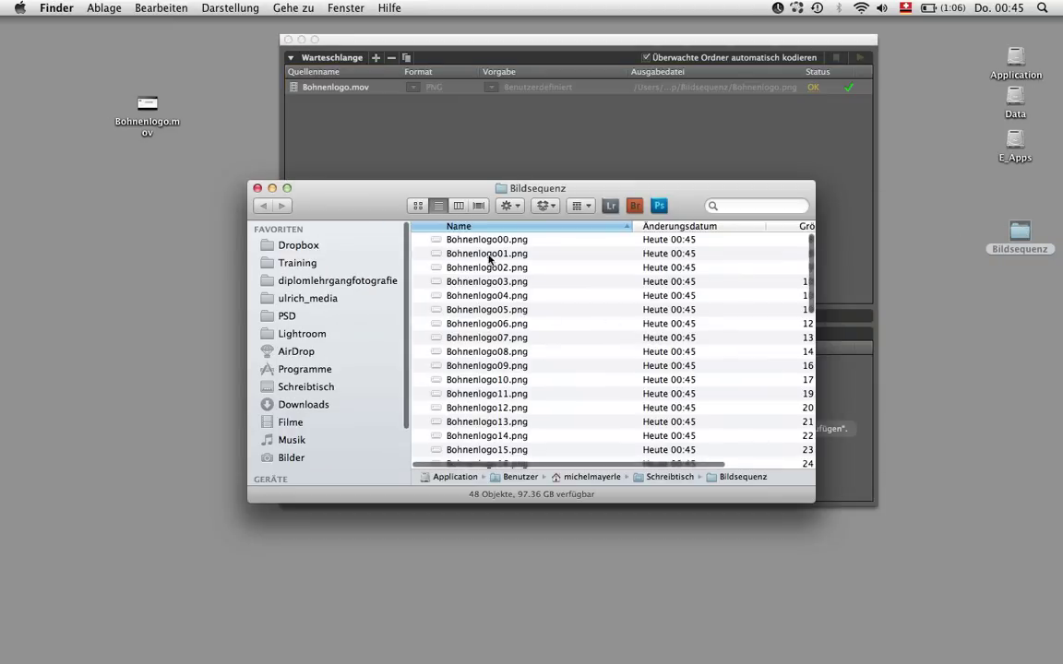
{"action": "scroll", "coordinate": [507, 317], "scroll_direction": "down", "scroll_amount": 10}
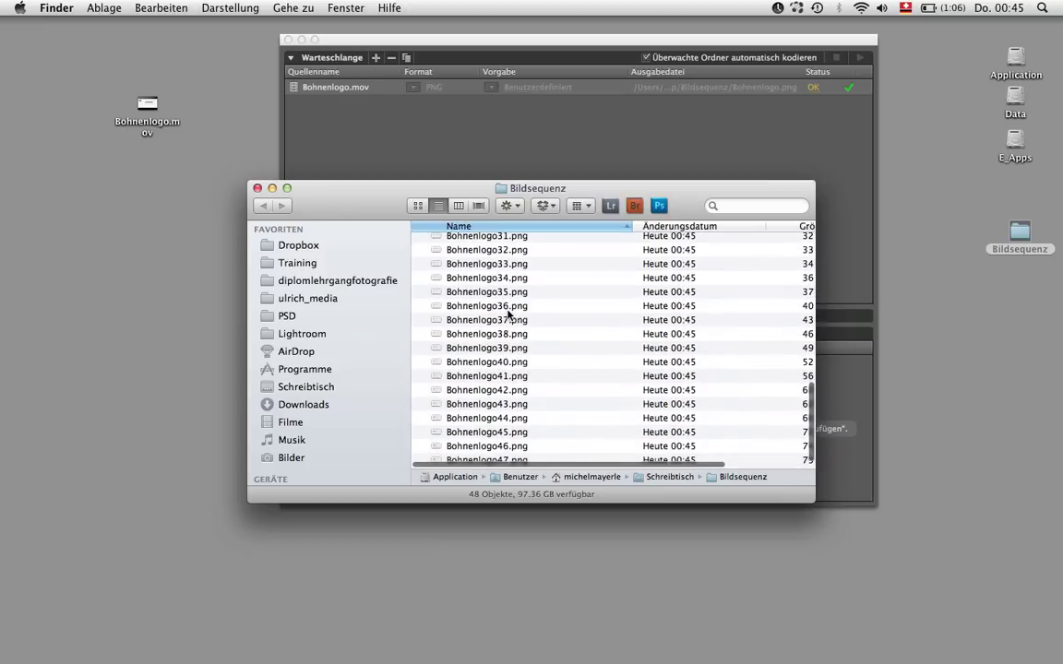
{"action": "scroll", "coordinate": [507, 315], "scroll_direction": "up", "scroll_amount": 10}
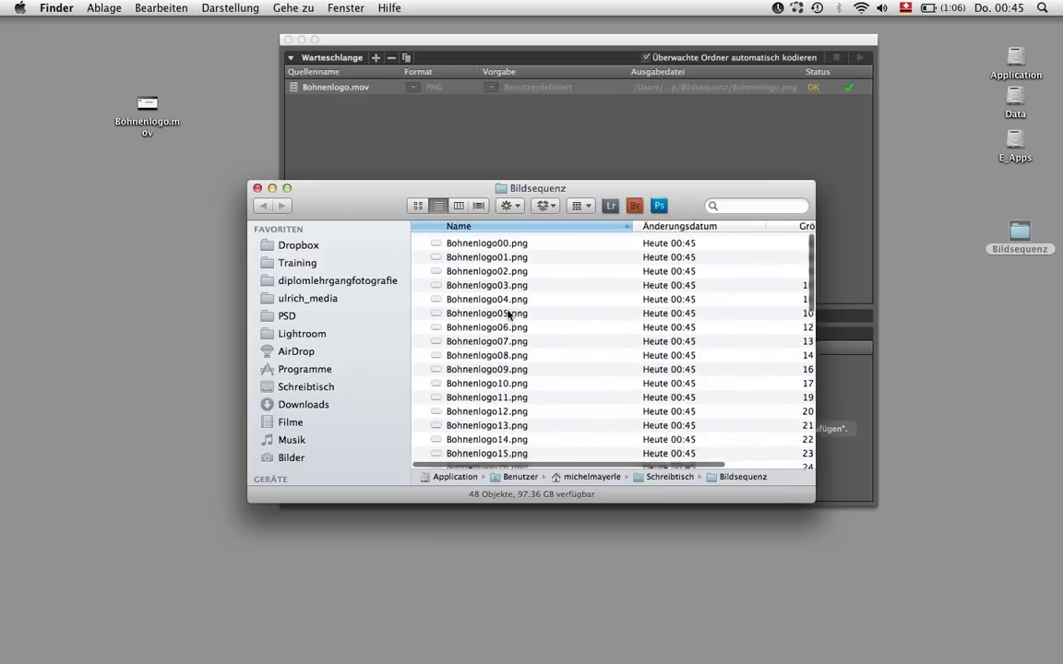
{"action": "left_click", "coordinate": [478, 368]}
{"action": "key", "text": "space"}
{"action": "key", "text": "space"}
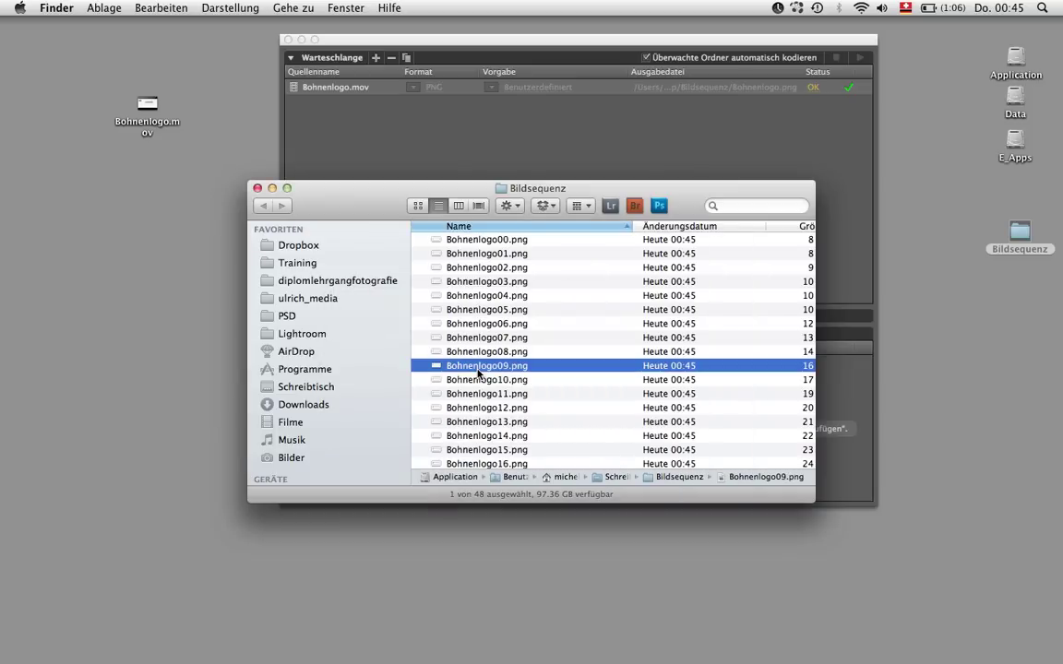
{"action": "scroll", "coordinate": [510, 372], "scroll_direction": "right", "scroll_amount": 2}
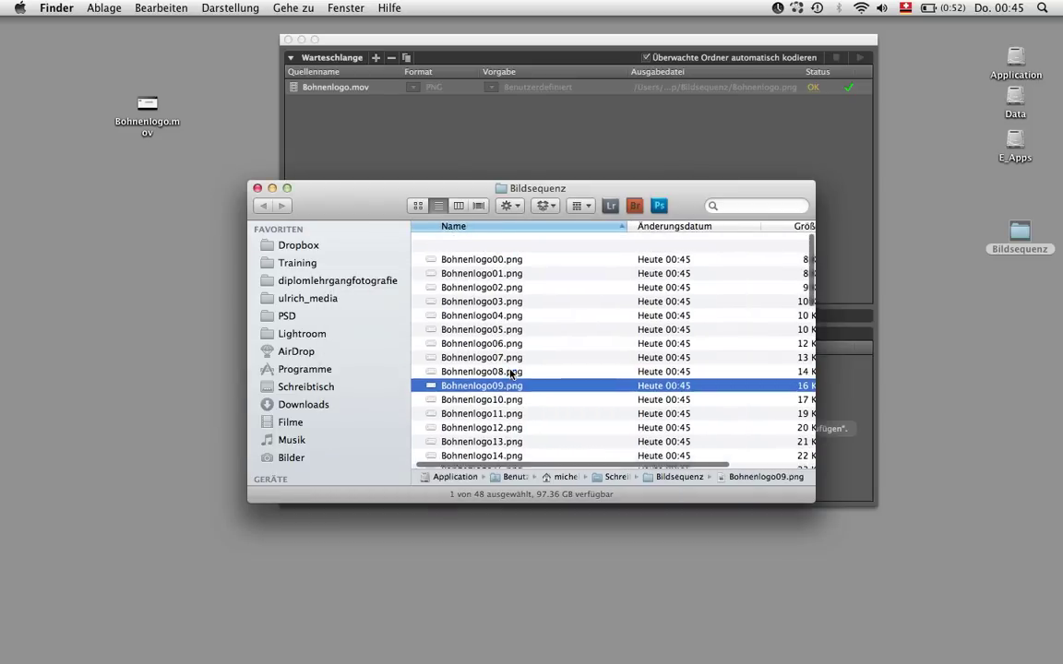
{"action": "scroll", "coordinate": [494, 304], "scroll_direction": "down", "scroll_amount": 10}
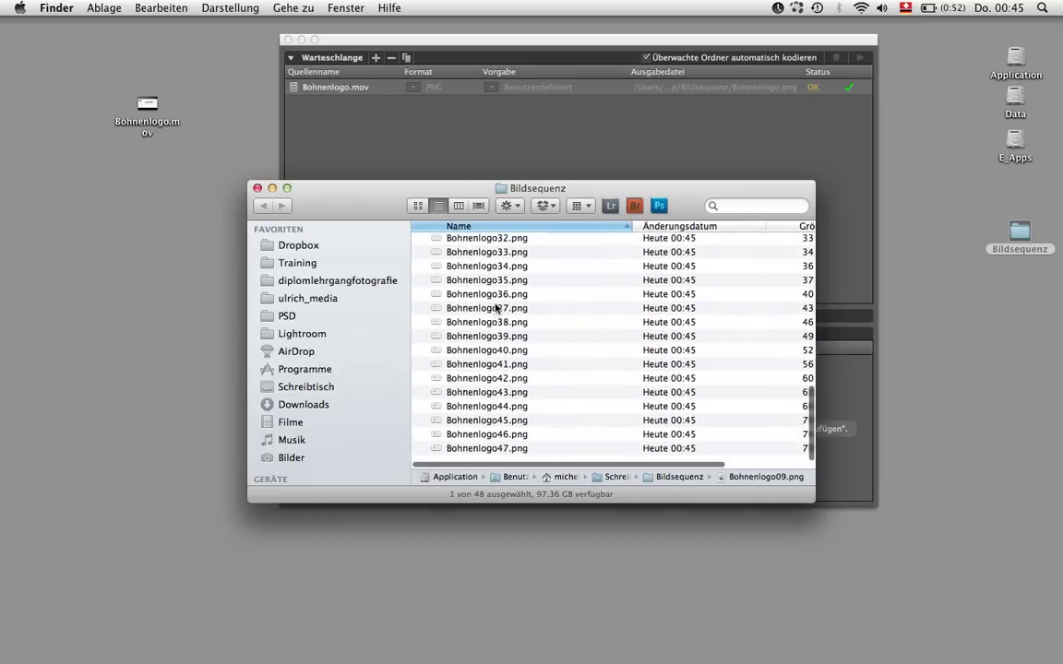
{"action": "scroll", "coordinate": [506, 406], "scroll_direction": "down", "scroll_amount": 3}
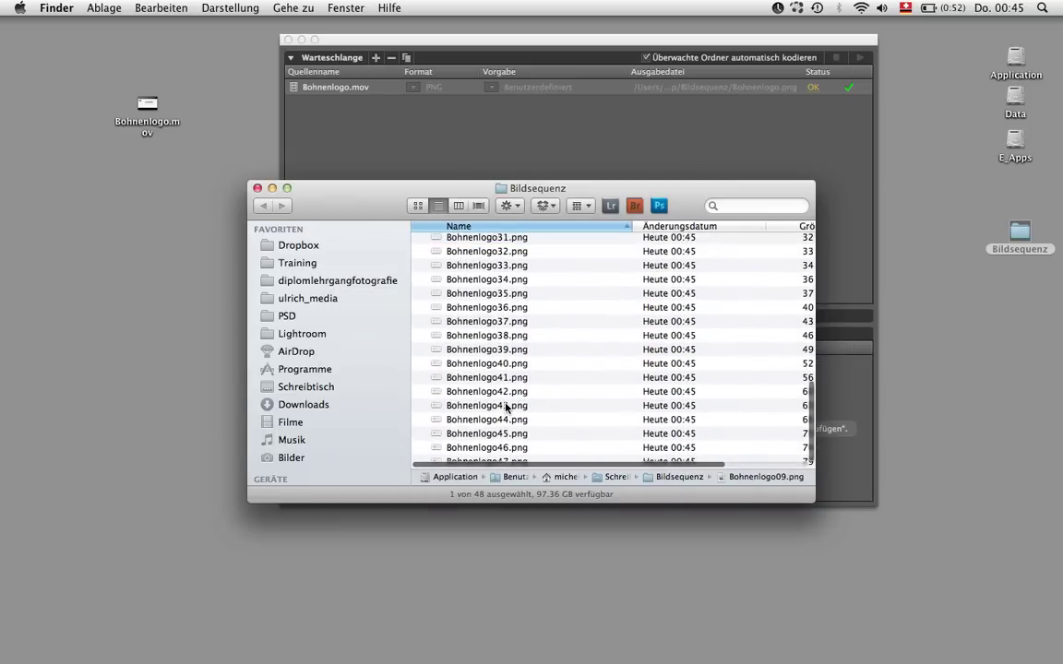
- Close the Bildsequenz folder, switch back to InDesign and return to the list of all overlay types
{"action": "key", "text": "super+w"}
{"action": "key", "text": "super+Tab"}
{"action": "key", "text": "super+Tab"}
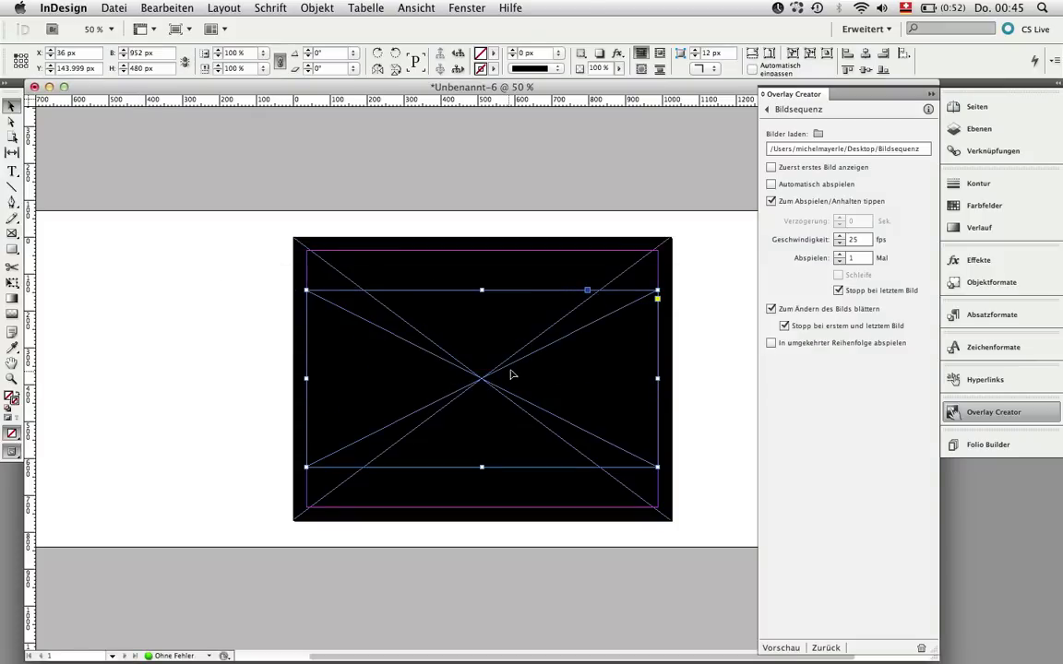
{"action": "left_click", "coordinate": [765, 109]}
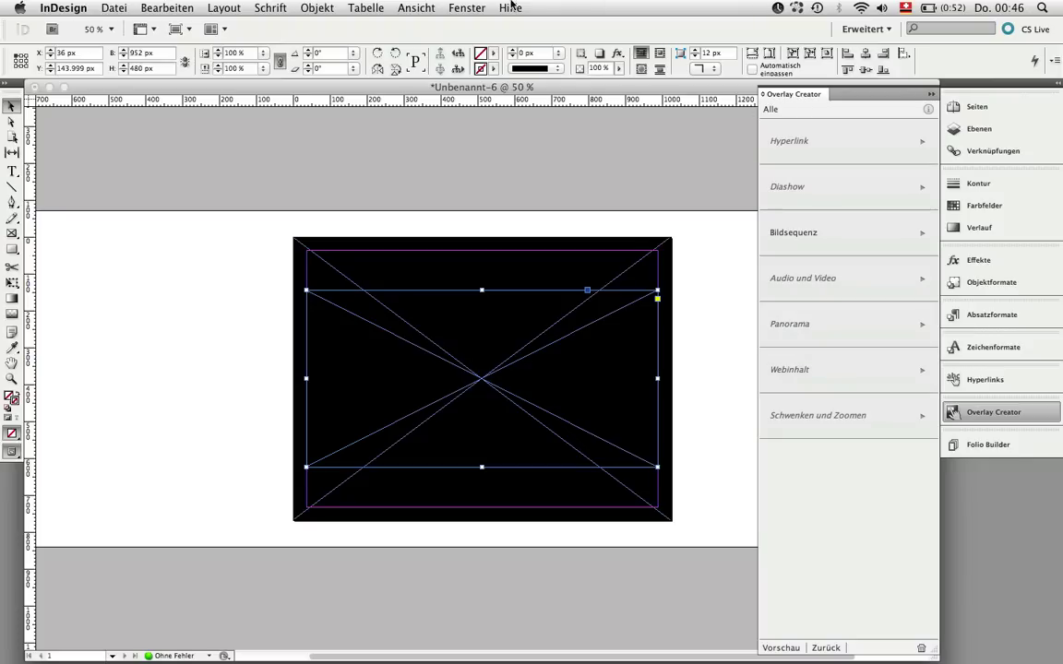
{"action": "left_click", "coordinate": [464, 7]}
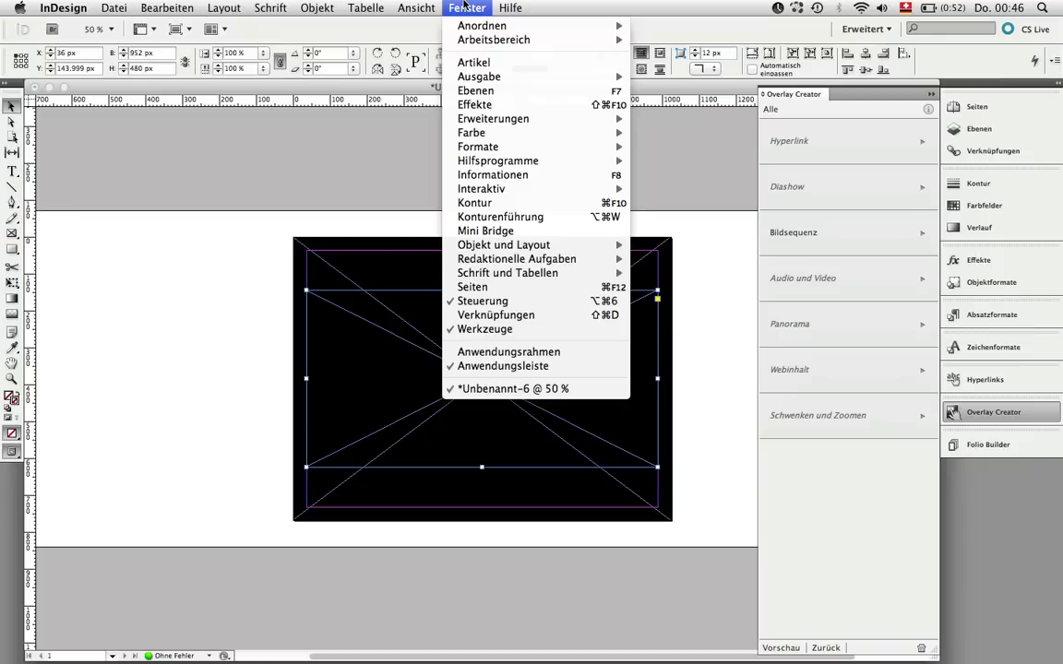
{"action": "mouse_move", "coordinate": [479, 124]}
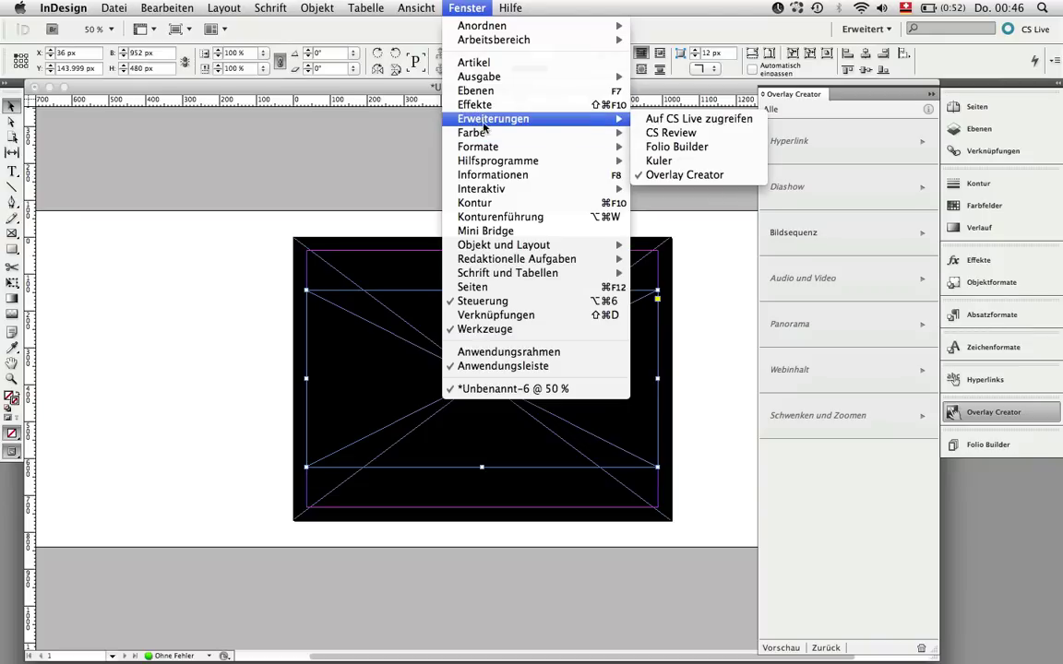
{"action": "left_click", "coordinate": [696, 252]}
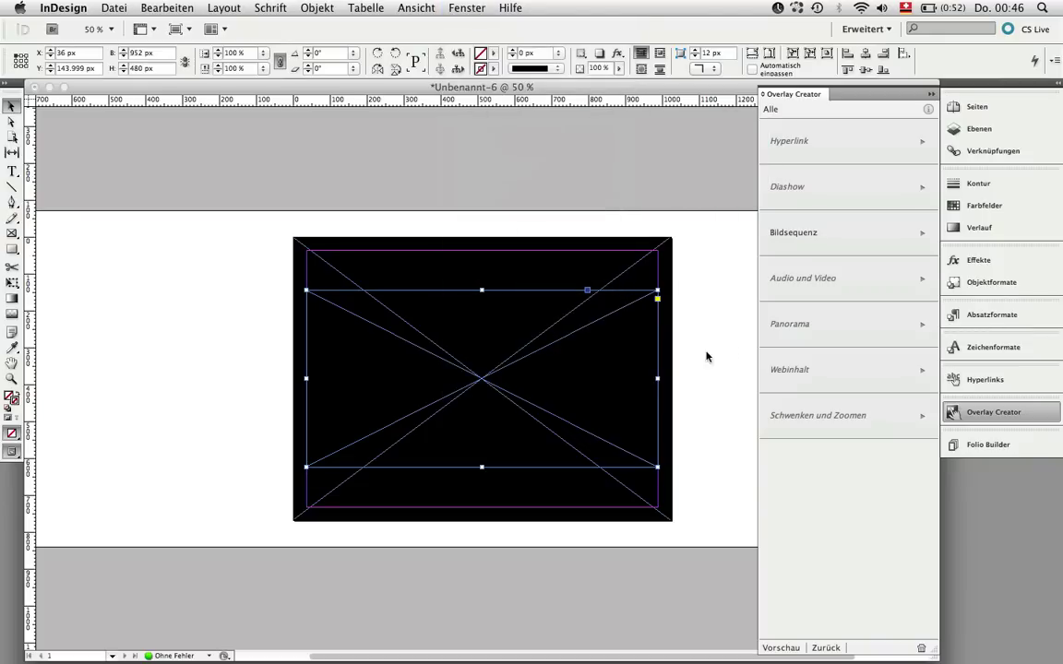
- Load the Bildsequenz folder from the desktop as the image source of the selected frame's image sequence overlay
{"action": "left_click", "coordinate": [765, 241]}
{"action": "left_click", "coordinate": [817, 134]}
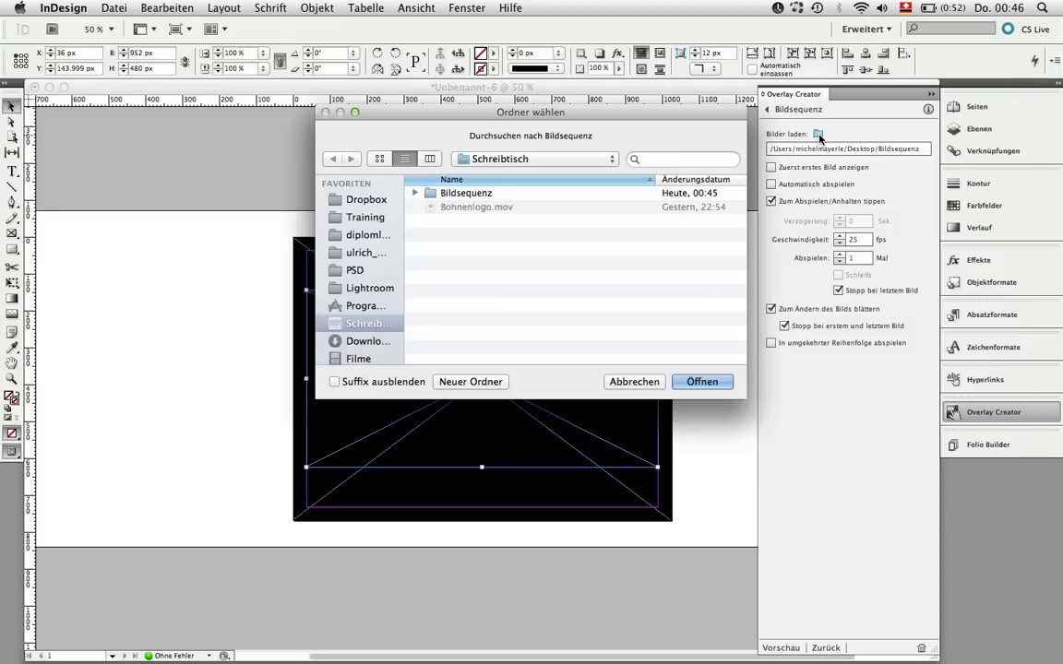
{"action": "left_click", "coordinate": [471, 195]}
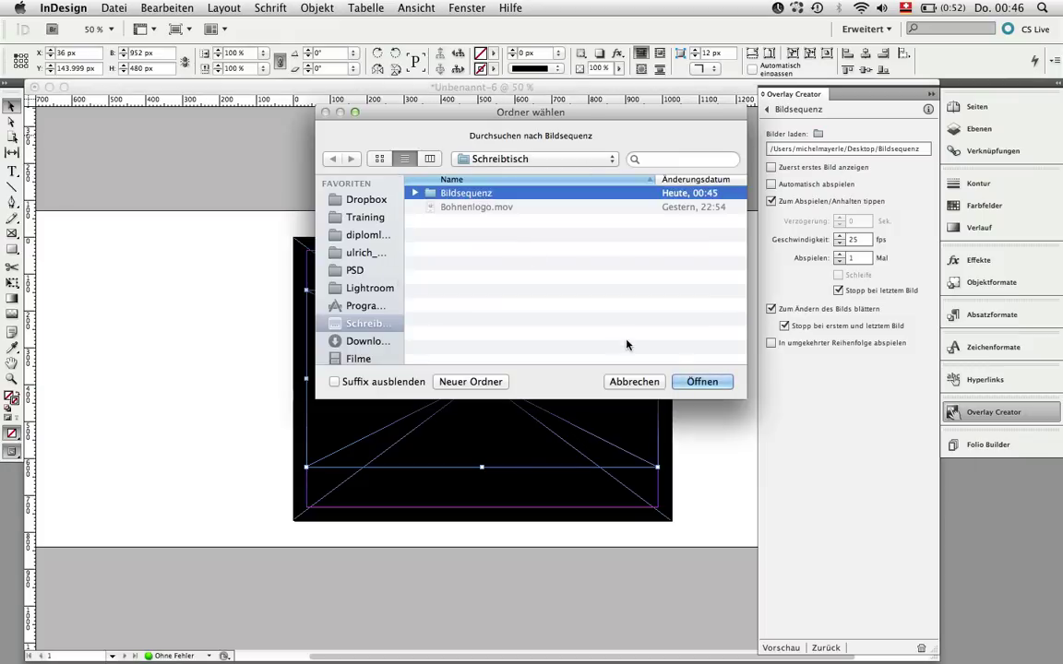
{"action": "left_click", "coordinate": [690, 381]}
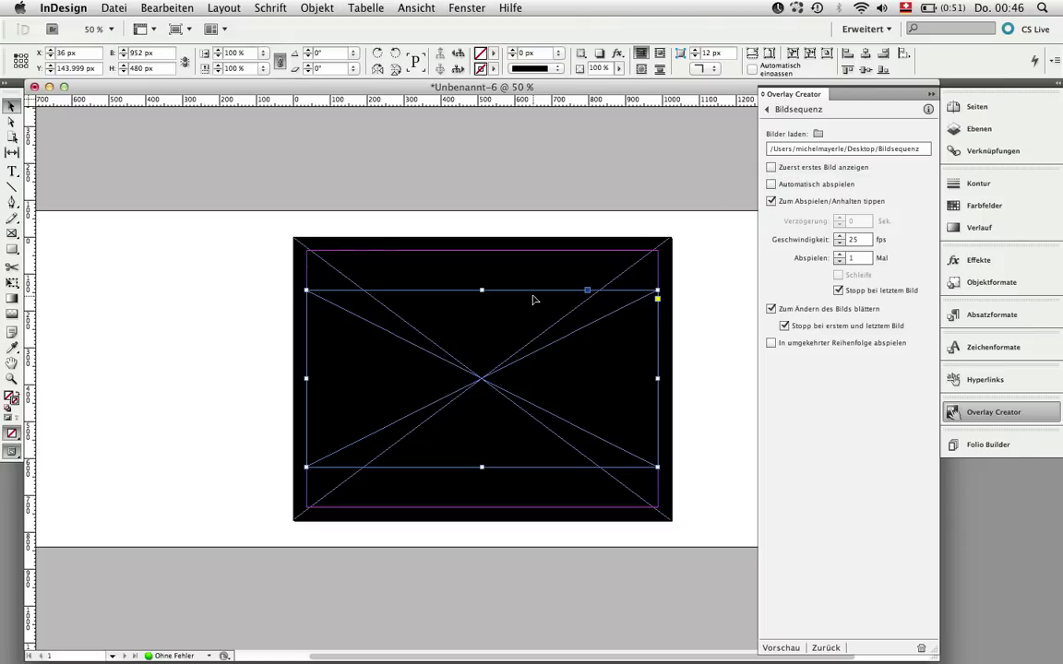
- Place Bohnenlogo47.png from the Bildsequenz folder into the selected frame
{"action": "key", "text": "super+d"}
{"action": "scroll", "coordinate": [462, 305], "scroll_direction": "down", "scroll_amount": 10}
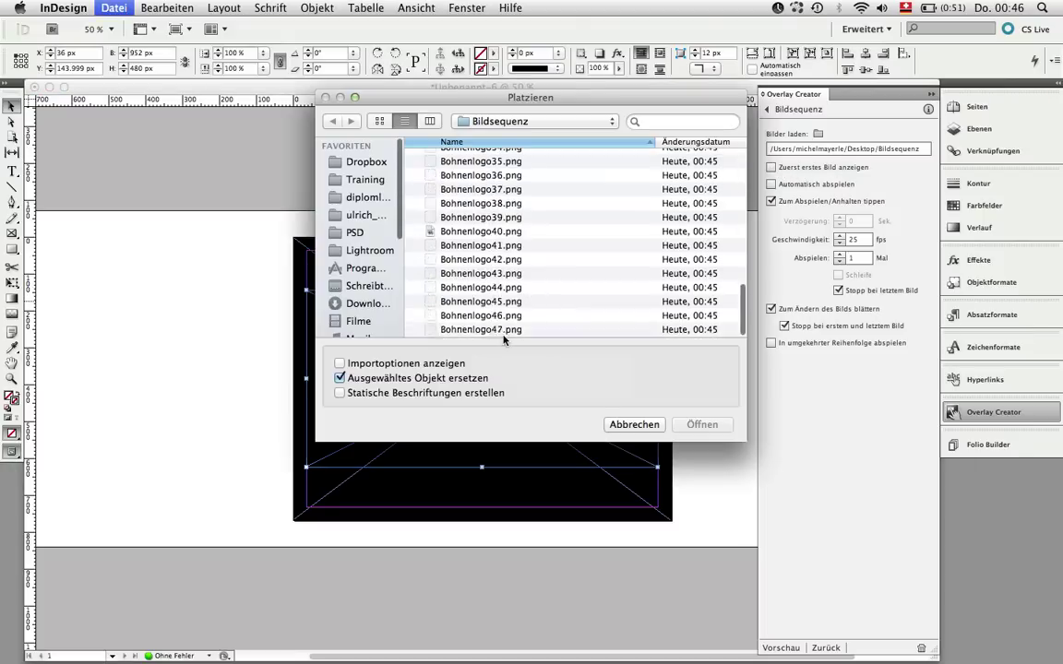
{"action": "double_click", "coordinate": [465, 328]}
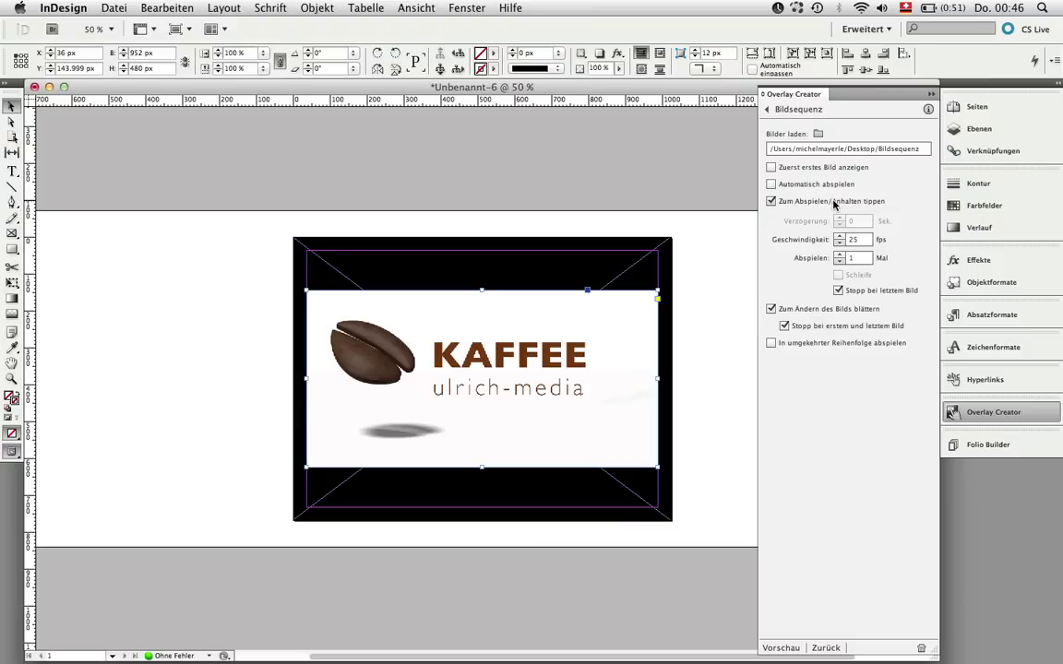
- Set the image sequence's playback speed to 24 fps, then preview it in Adobe Content Viewer and quit the viewer
{"action": "left_click", "coordinate": [799, 242]}
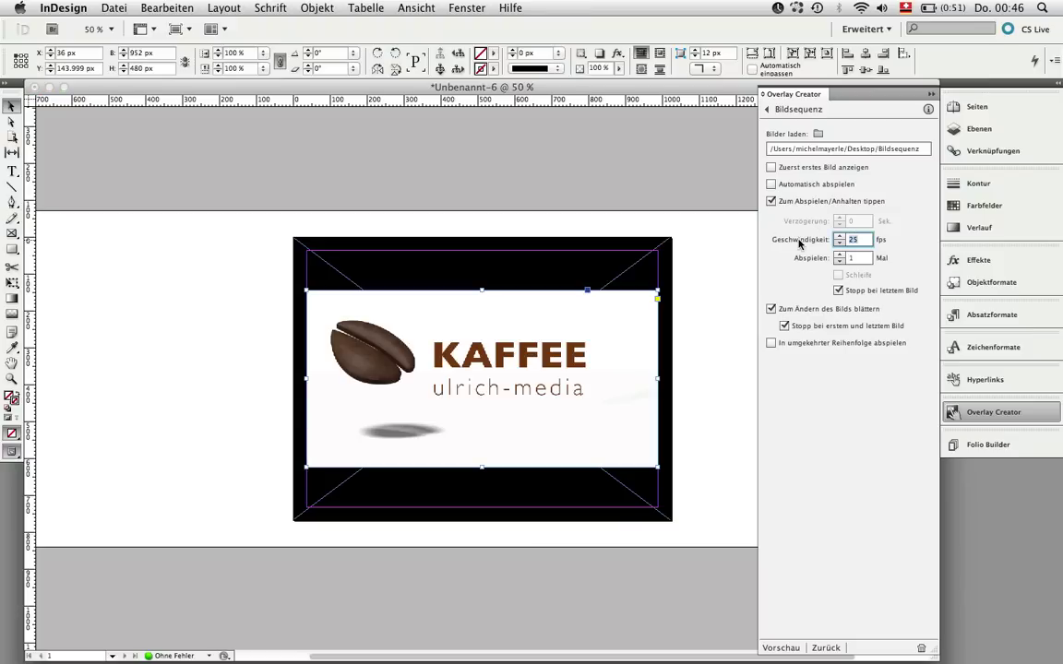
{"action": "type", "text": "24"}
{"action": "key", "text": "Tab"}
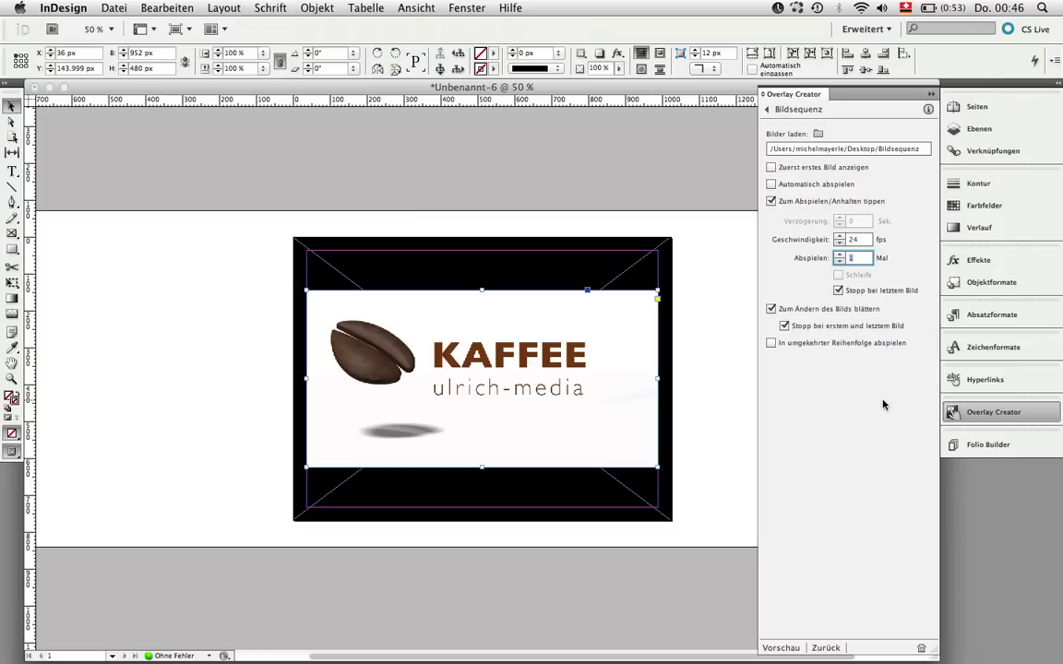
{"action": "left_click", "coordinate": [779, 647]}
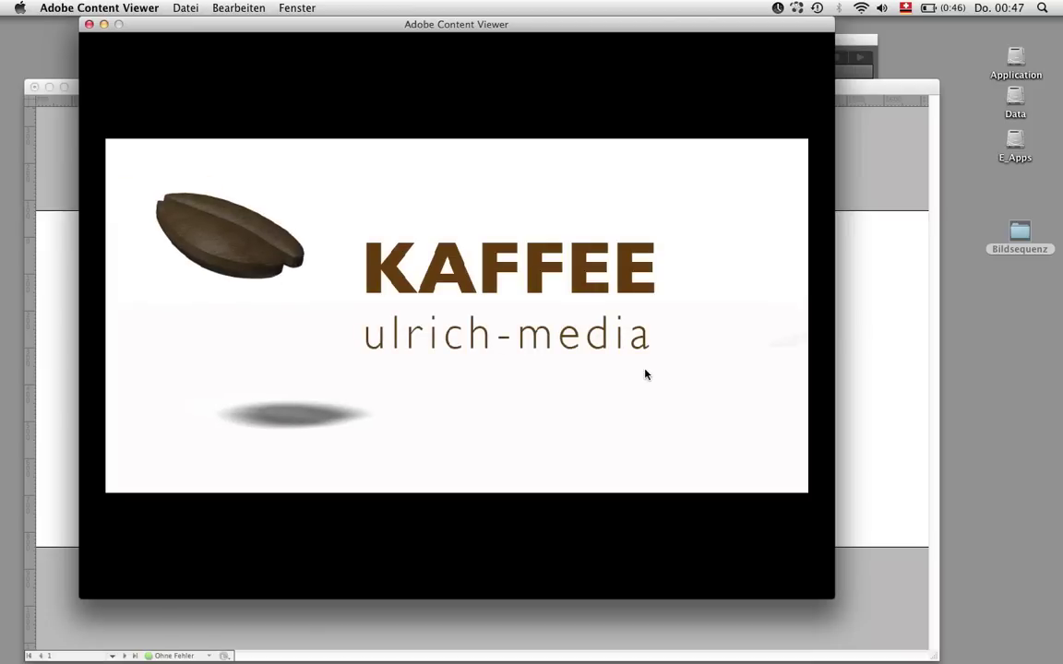
{"action": "key", "text": "super+q"}
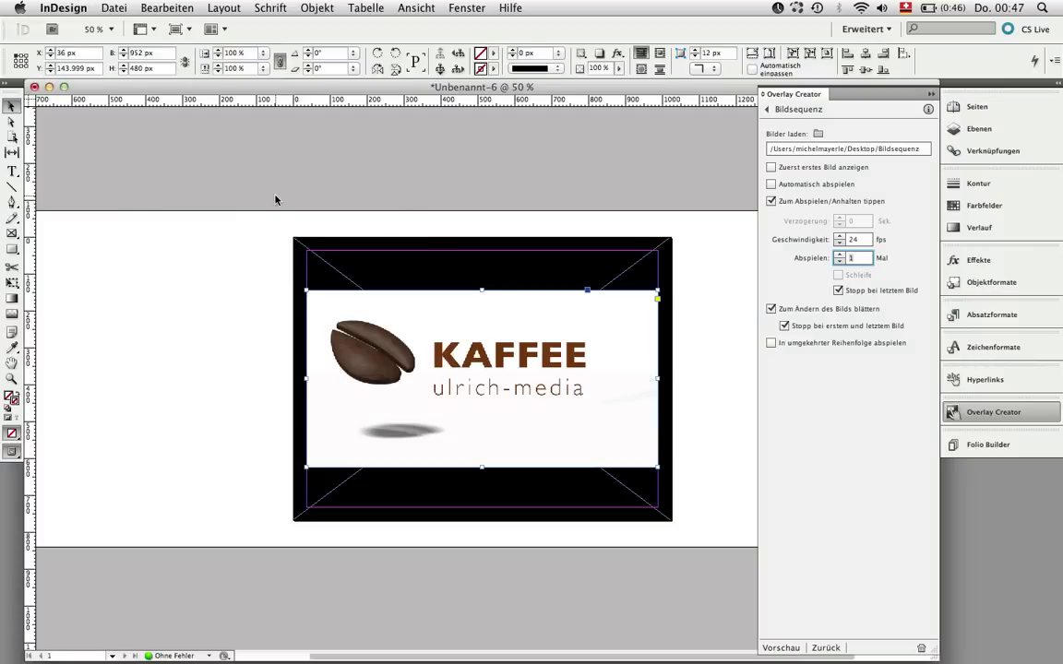
- Hide InDesign, switch to Adobe Media Encoder and remove Bohnenlogo.mov from the encoding queue
{"action": "key", "text": "super+h"}
{"action": "left_click", "coordinate": [373, 268]}
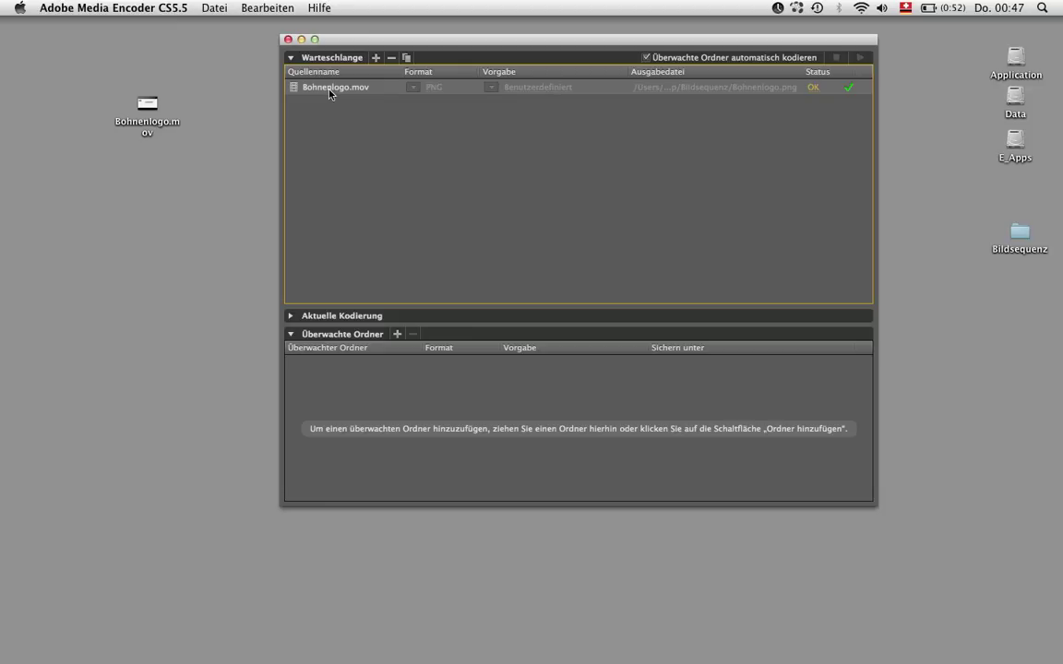
{"action": "left_click", "coordinate": [391, 57]}
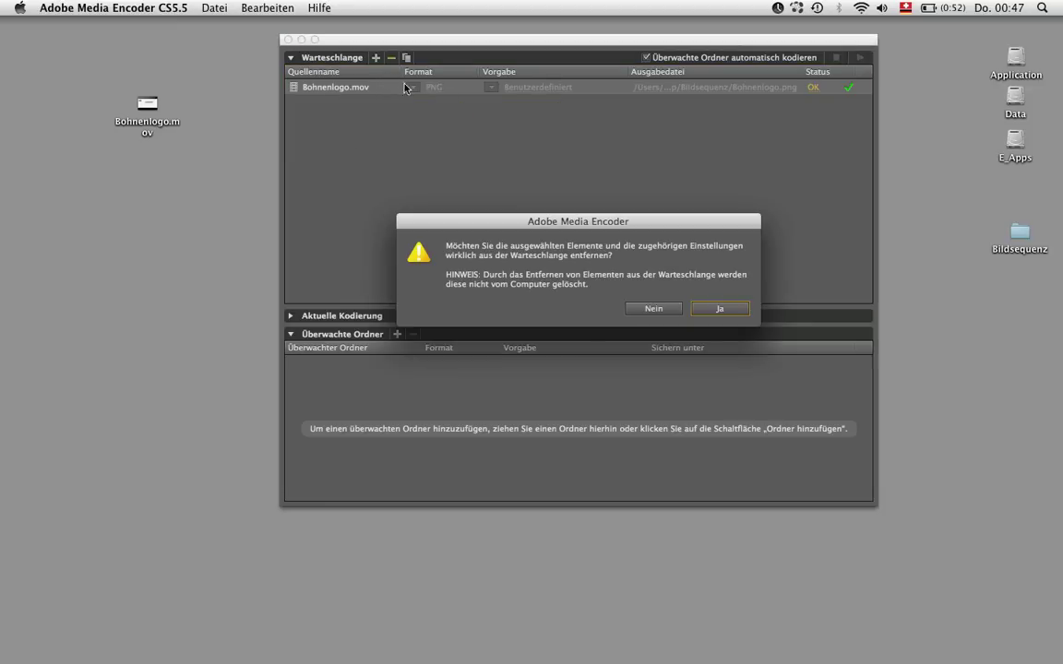
{"action": "left_click", "coordinate": [721, 310]}
- Create a desktop folder named Hotfolder and add it to Media Encoder's watched folders
{"action": "left_click", "coordinate": [63, 276]}
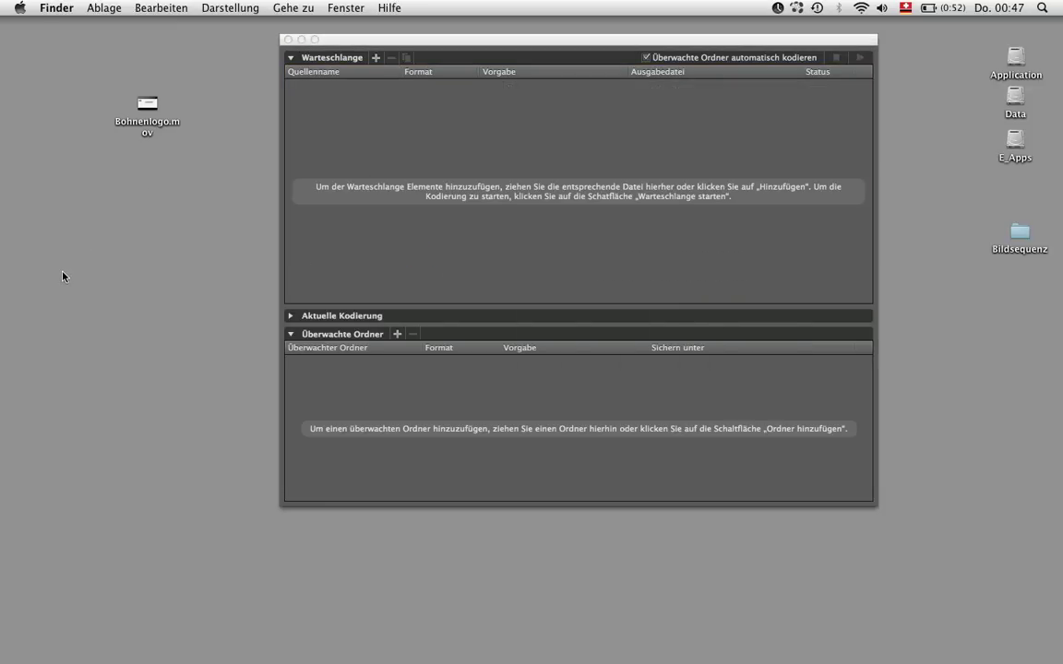
{"action": "key", "text": "super+shift+n"}
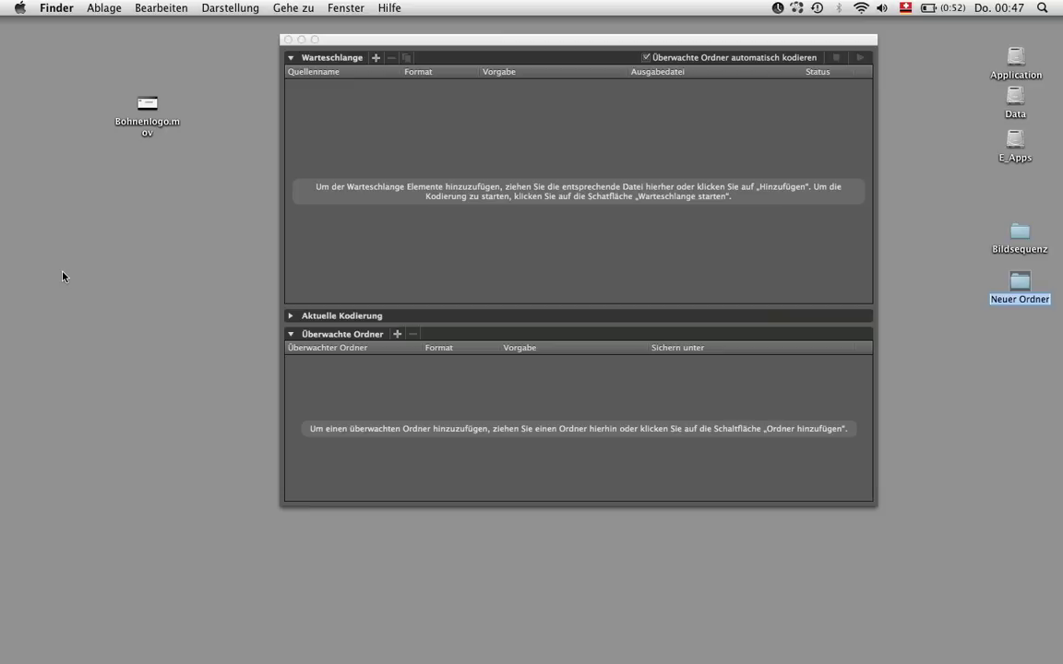
{"action": "type", "text": "Hotfolder"}
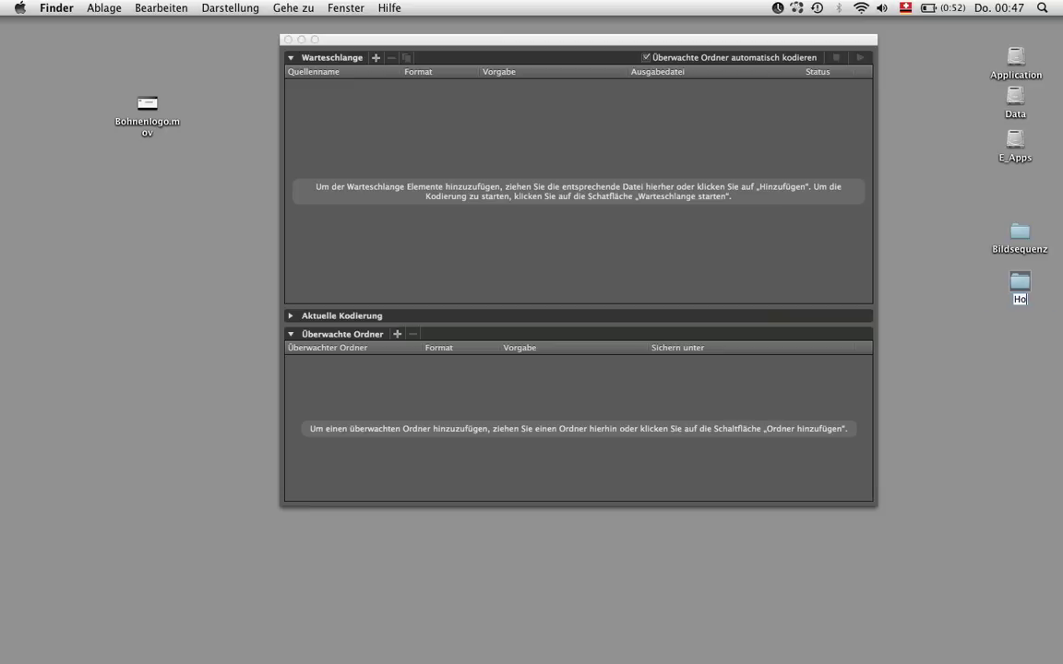
{"action": "key", "text": "Return"}
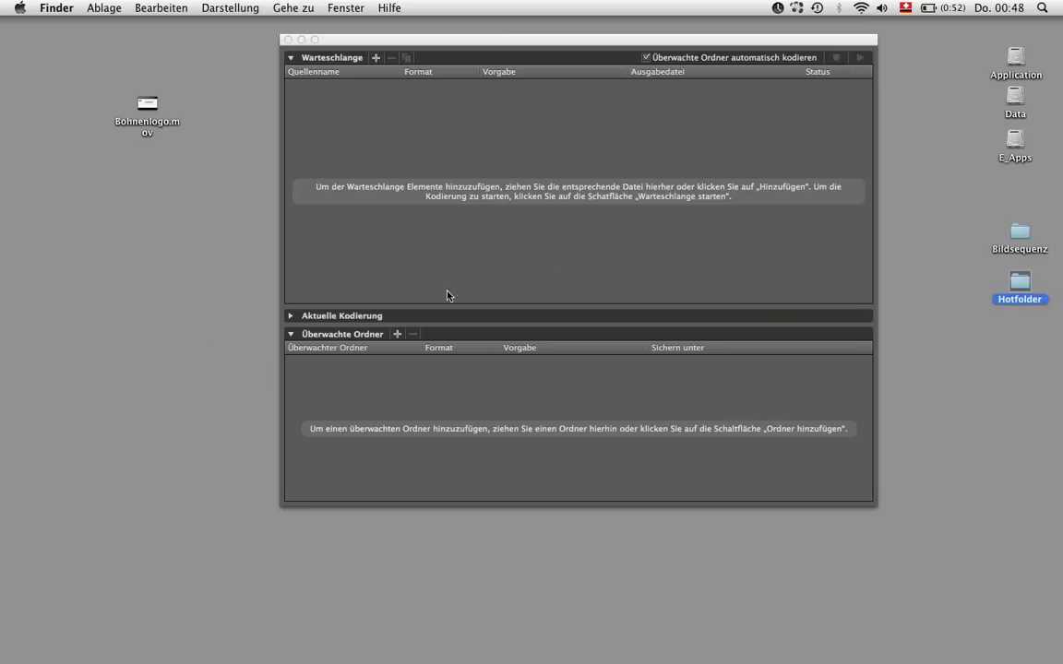
{"action": "left_click_drag", "start_coordinate": [1019, 282], "coordinate": [337, 402]}
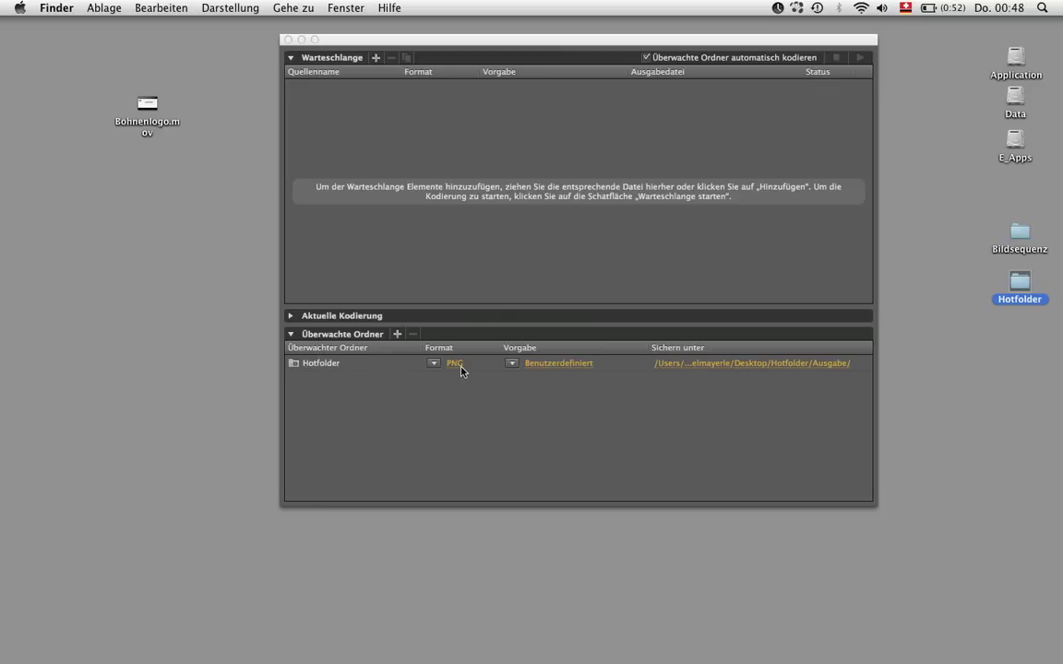
- In the Hotfolder's PNG export settings, enable export as a sequence with a frame rate of 24
{"action": "left_click", "coordinate": [545, 365]}
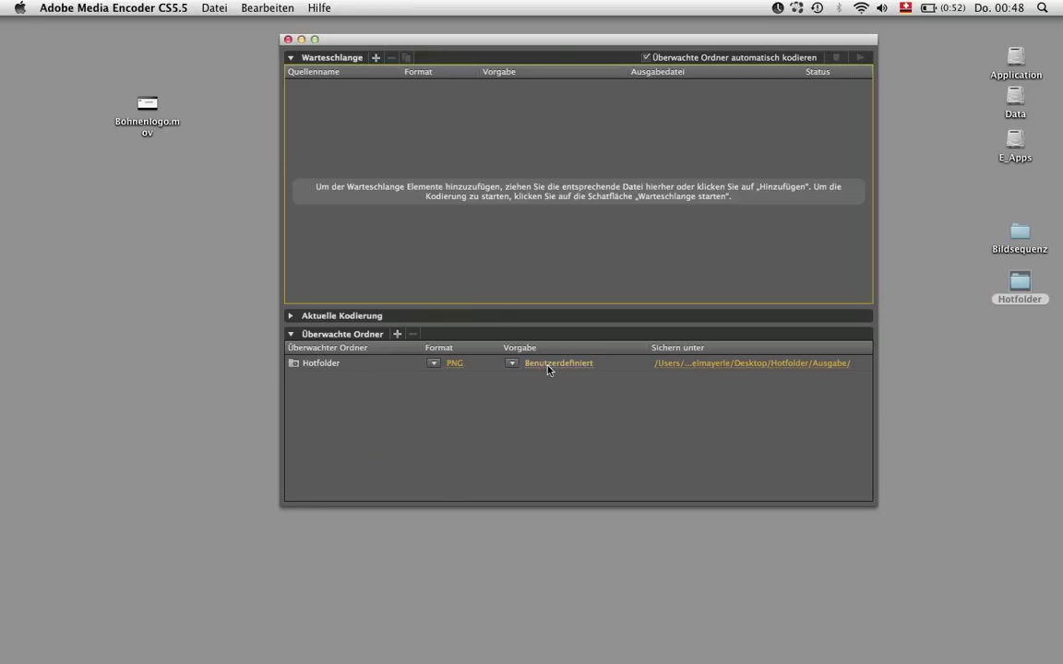
{"action": "left_click", "coordinate": [548, 365]}
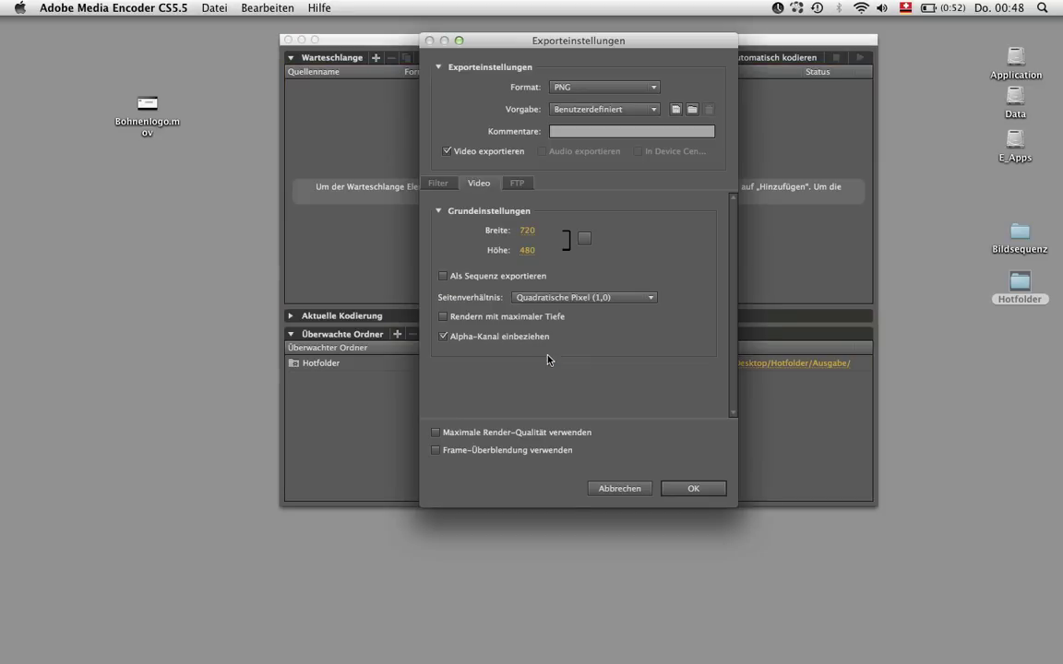
{"action": "left_click", "coordinate": [479, 276]}
{"action": "left_click", "coordinate": [554, 298]}
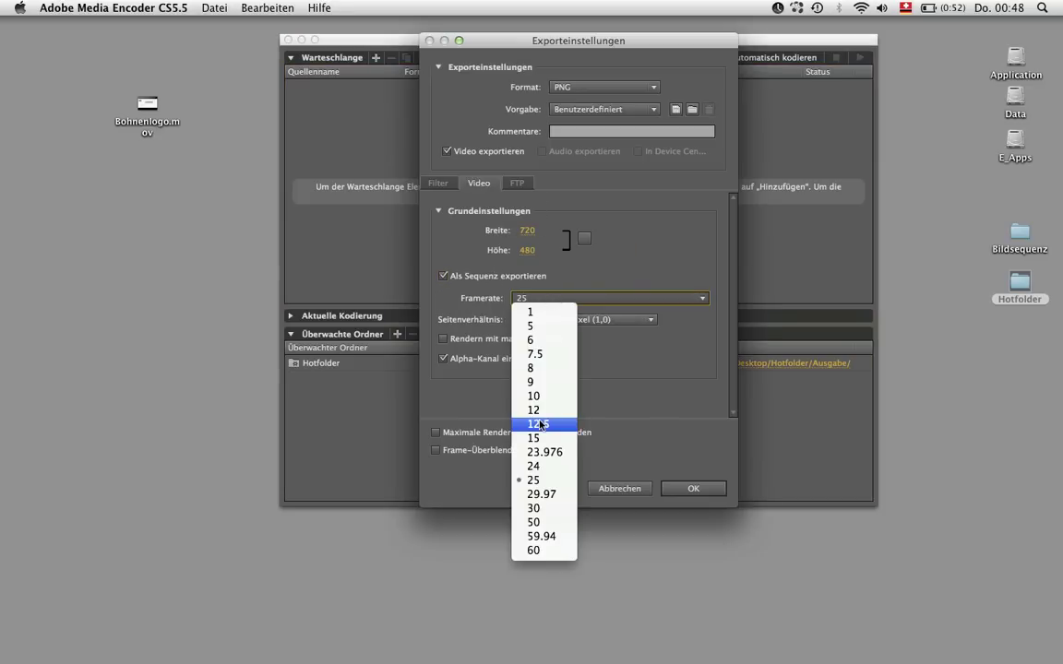
{"action": "left_click", "coordinate": [542, 467]}
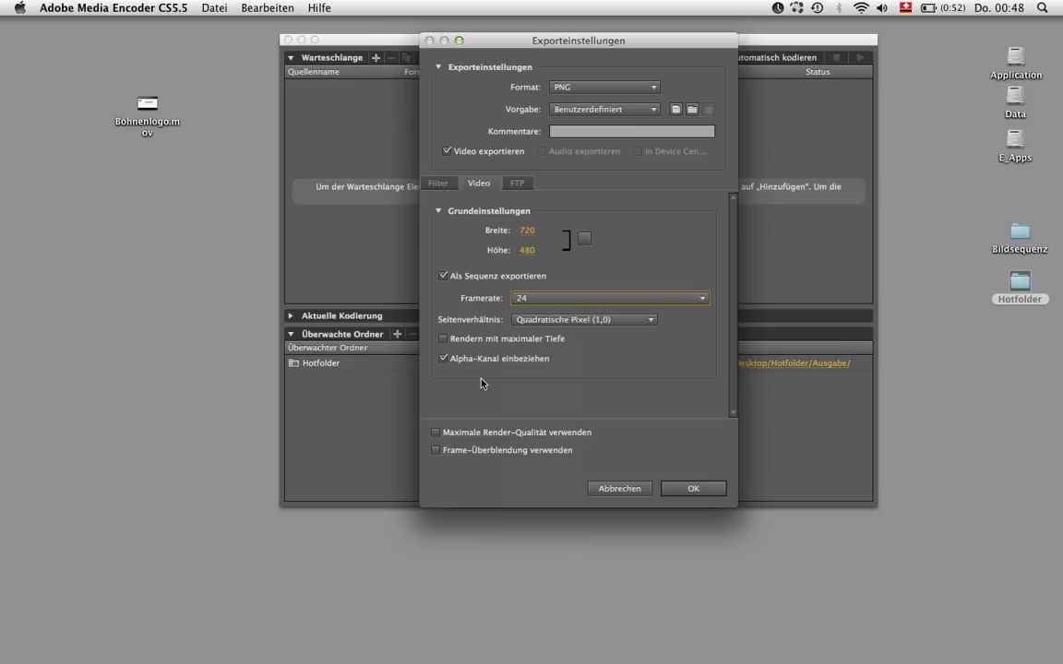
- Exclude the alpha channel, set the export width to 1000 and accept the Hotfolder's export settings
{"action": "left_click", "coordinate": [443, 358]}
{"action": "left_click", "coordinate": [527, 230]}
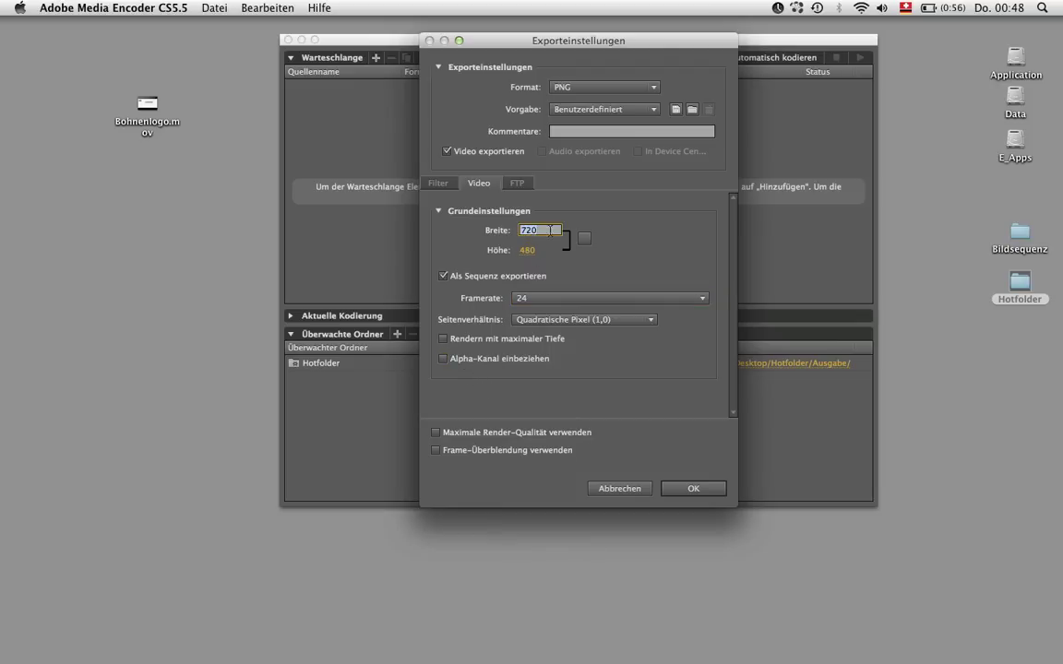
{"action": "type", "text": "1000"}
{"action": "key", "text": "Tab"}
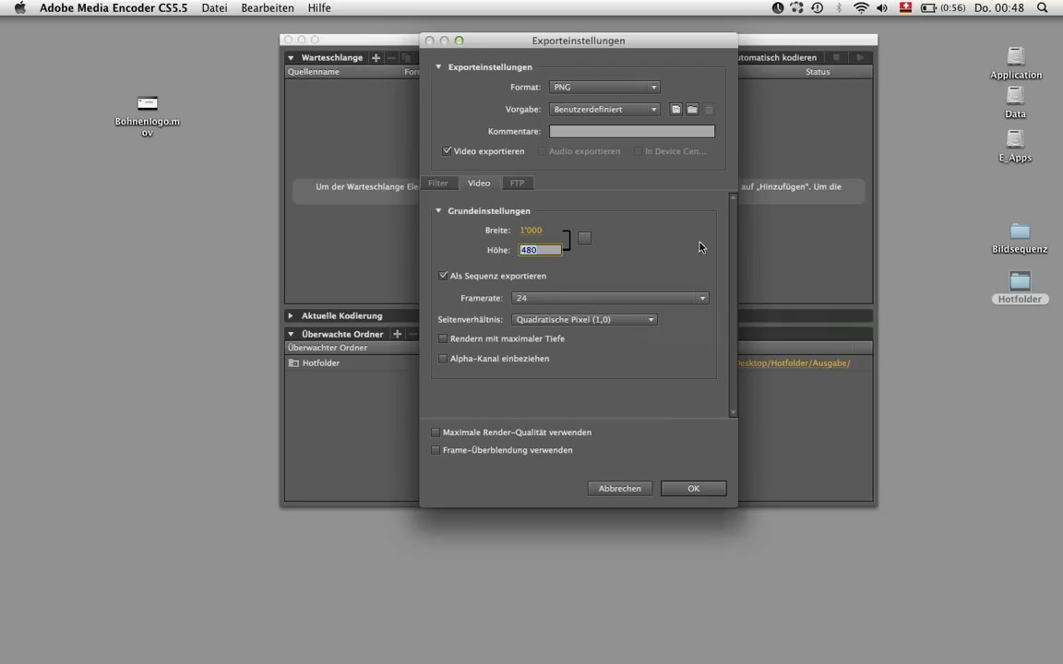
{"action": "left_click", "coordinate": [690, 489]}
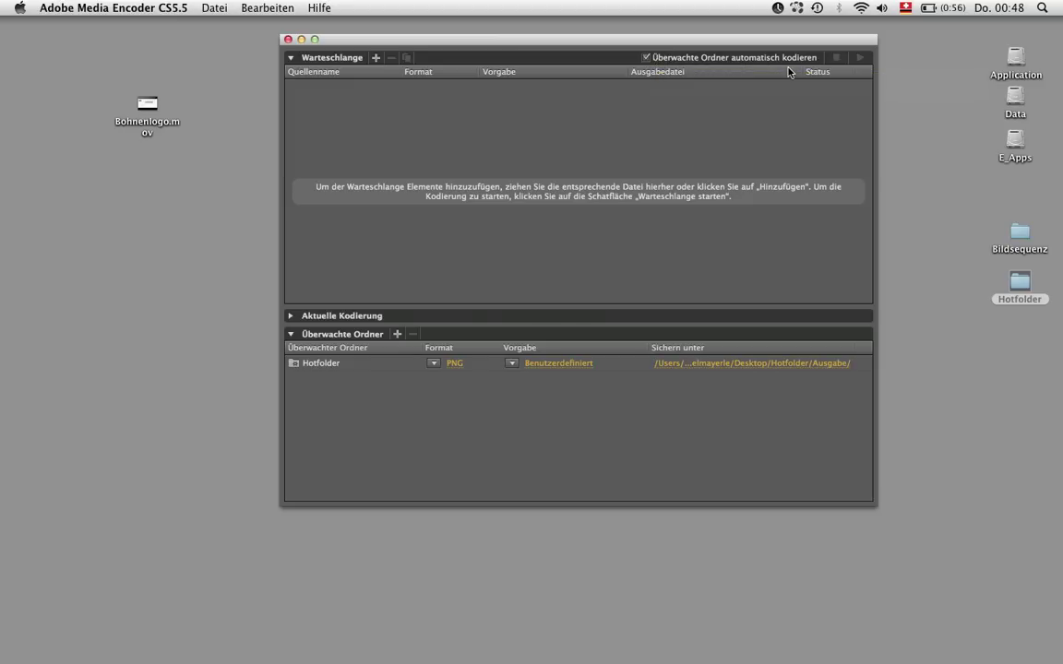
- Move Bohnenlogo.mov from the desktop into the Hotfolder folder
{"action": "left_click", "coordinate": [219, 123]}
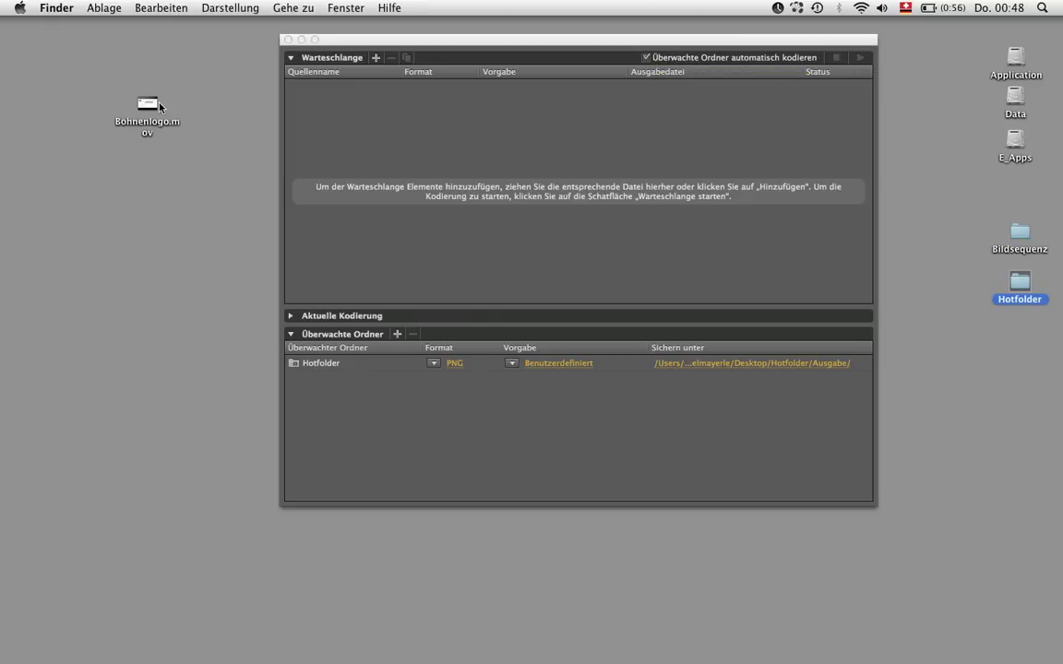
{"action": "left_click_drag", "start_coordinate": [148, 105], "coordinate": [1027, 280]}
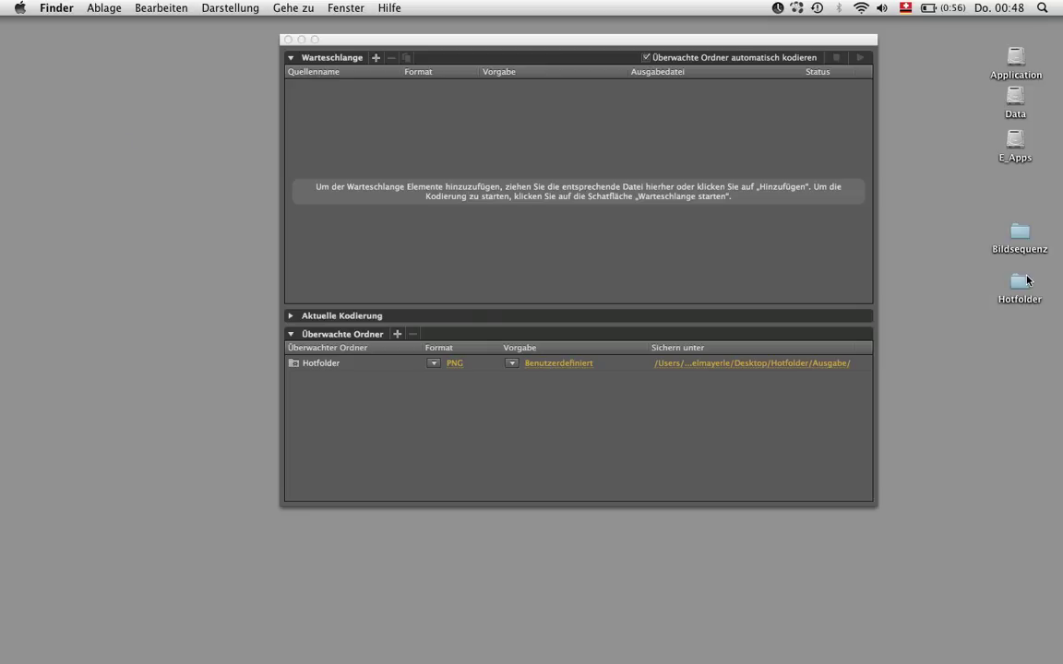